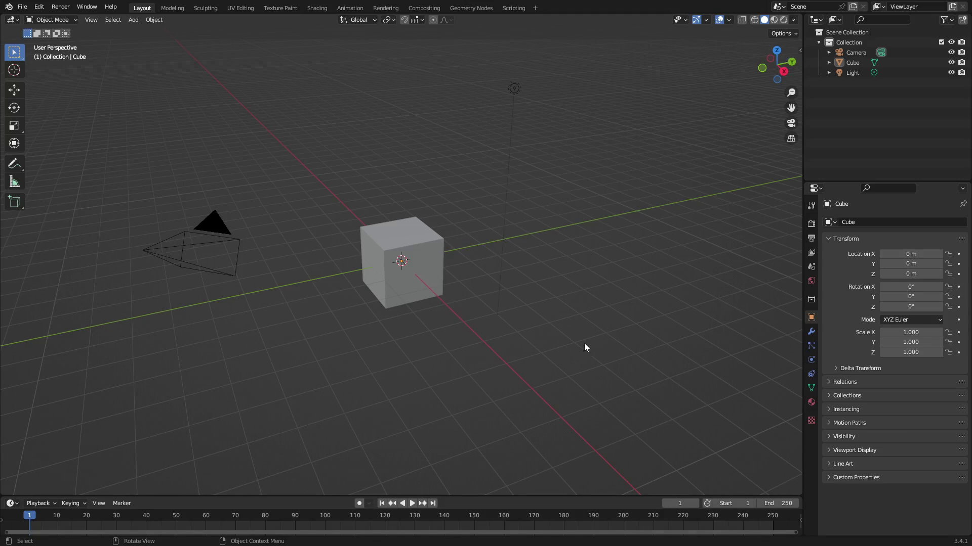
# - Delete the default cube and light, keeping only the camera in the scene
pyautogui.moveTo(628, 360); pyautogui.dragTo(306, 55)
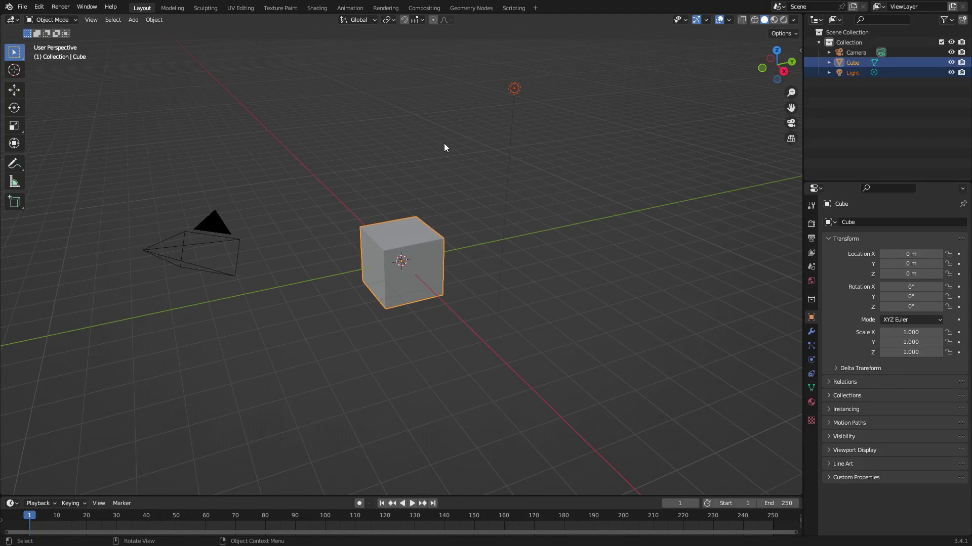
pyautogui.press('Delete')
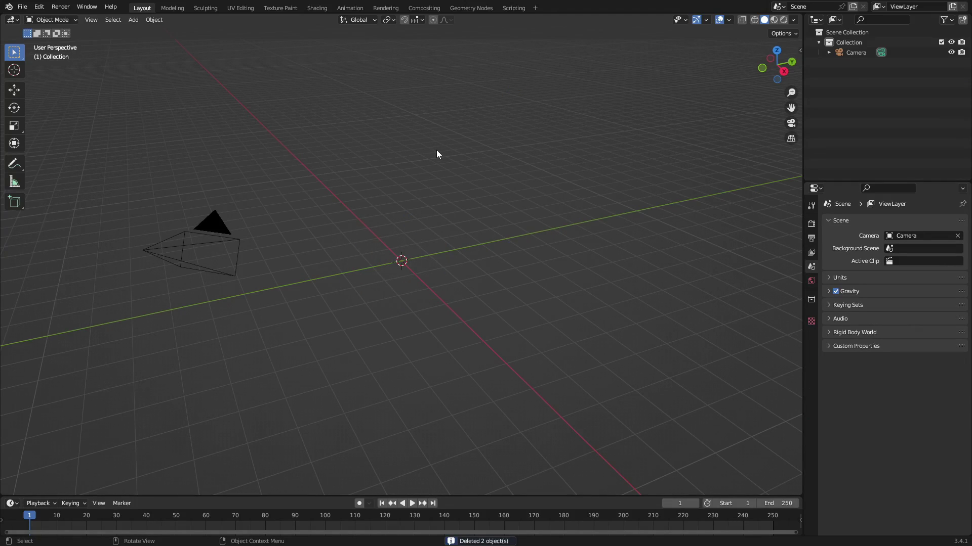
# - Clear the camera's location and rotation so it sits unrotated at the world origin
pyautogui.click(210, 232)
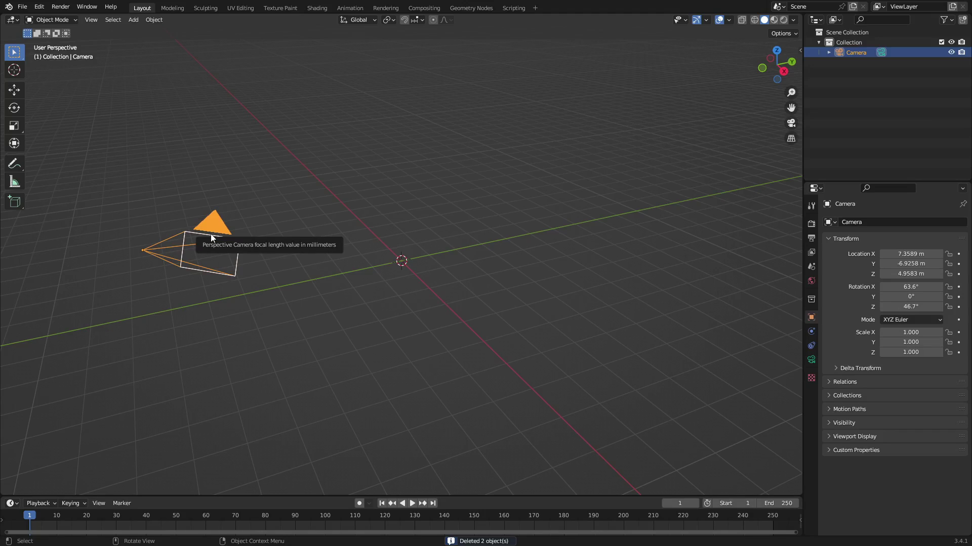
pyautogui.hotkey('alt', 'g')
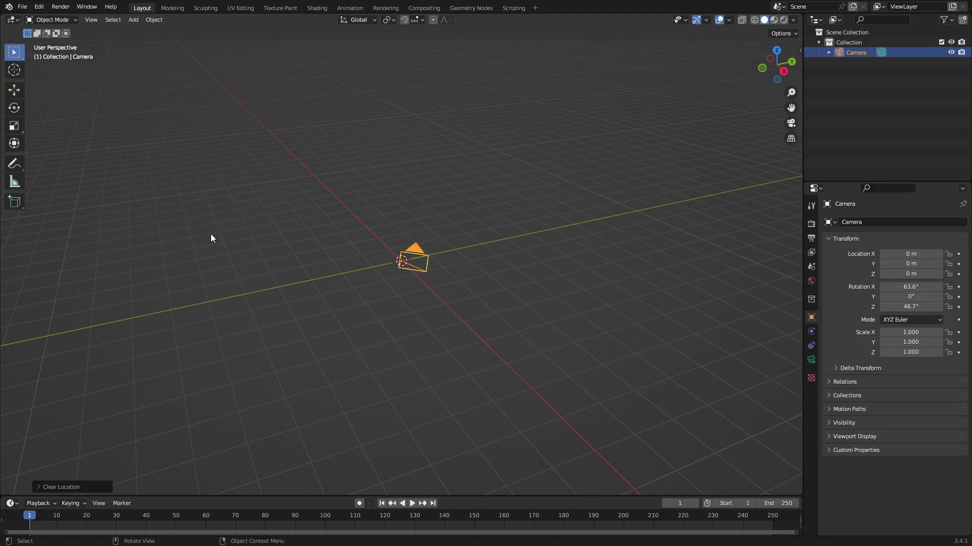
pyautogui.hotkey('alt', 'r')
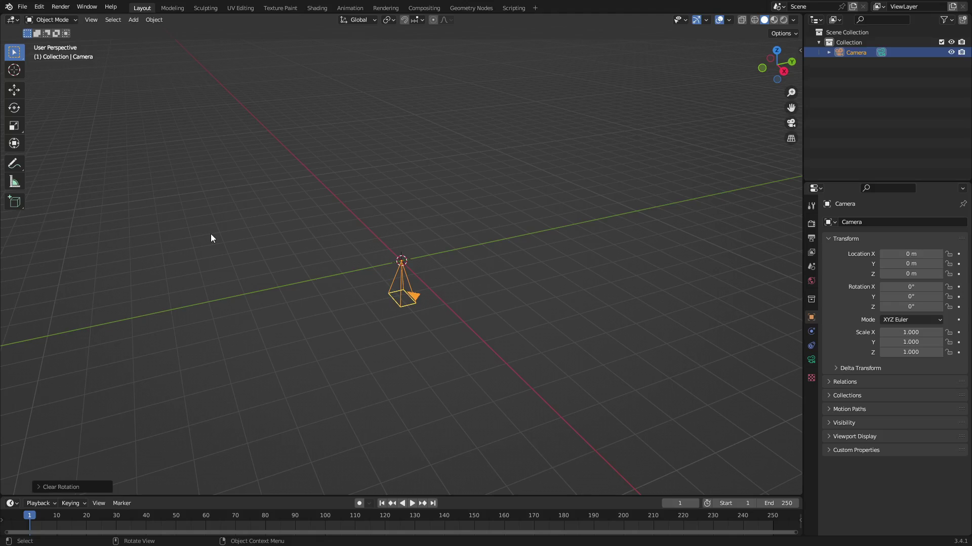
# - Rotate the camera 90° about the global X axis
pyautogui.press('r')
pyautogui.press('x')
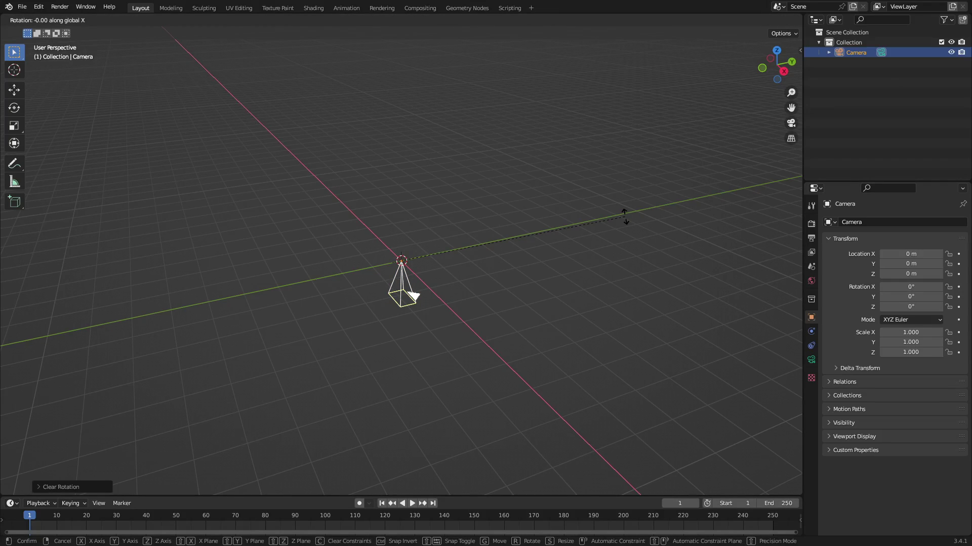
pyautogui.write('90')
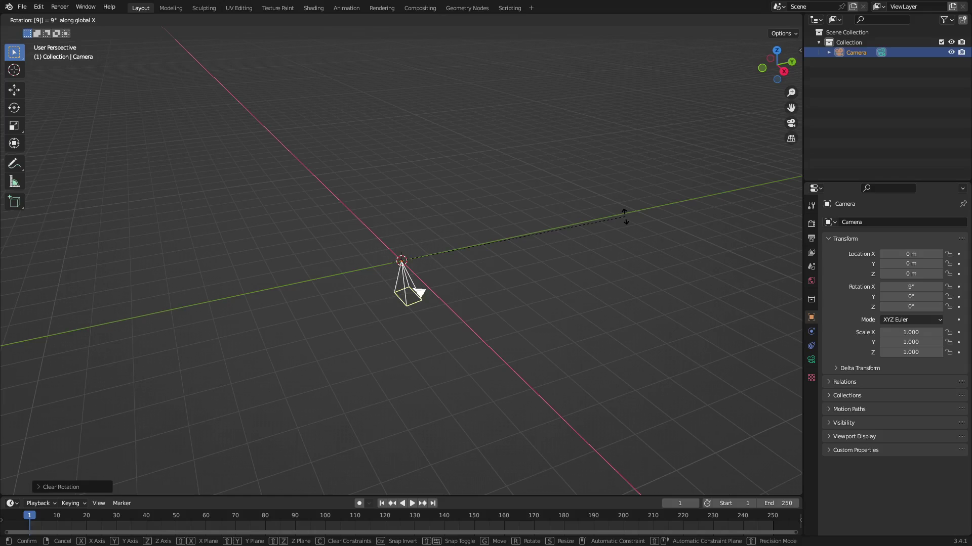
pyautogui.press('Return')
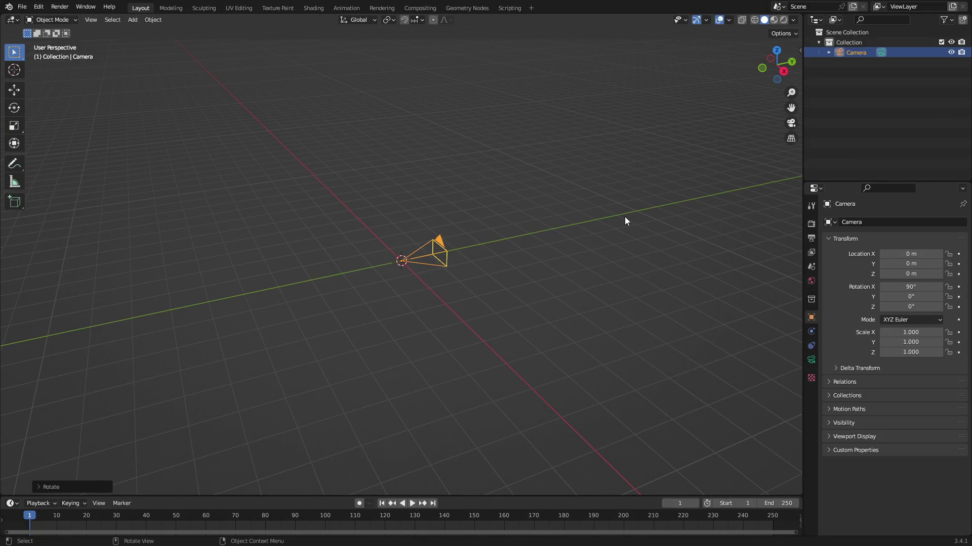
# - Move the camera back along the global Y axis to about -10.44 m and look through it
pyautogui.press('g')
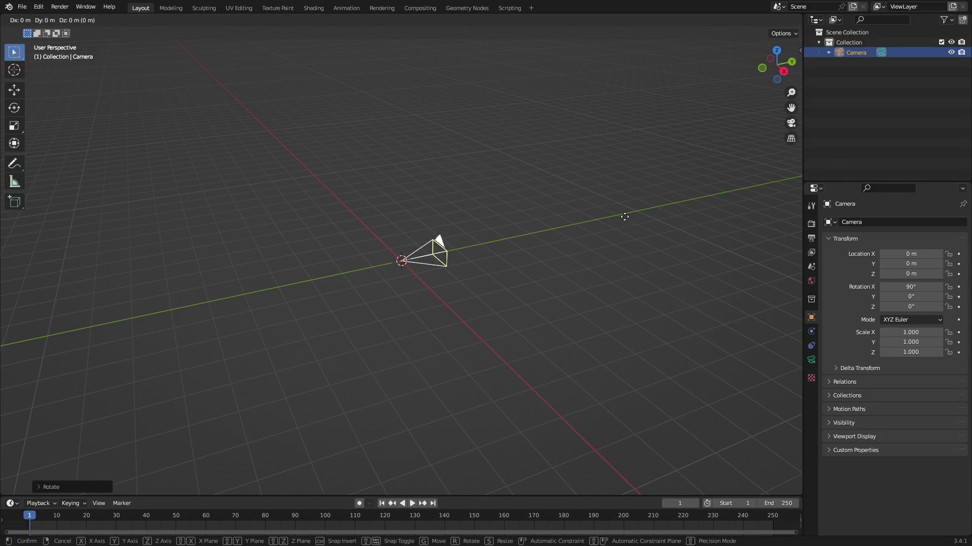
pyautogui.press('y')
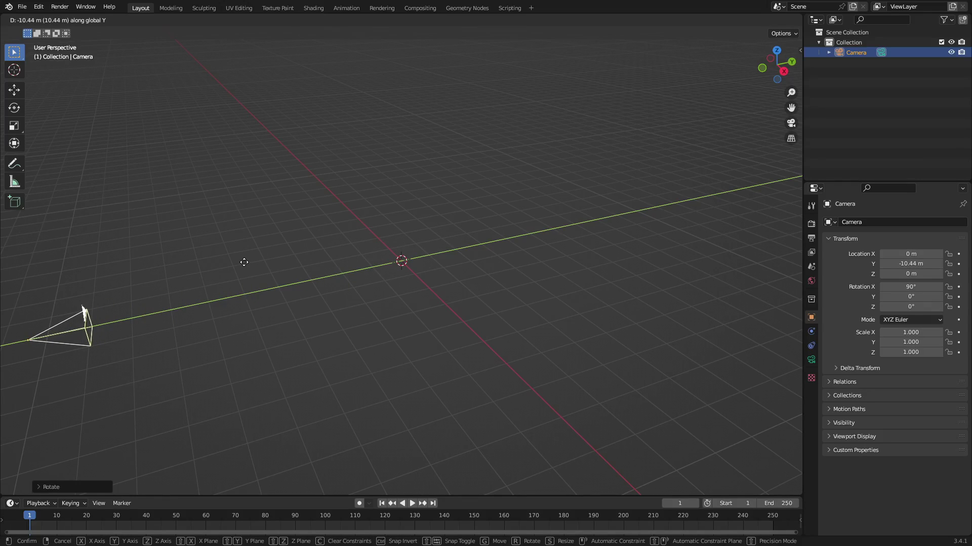
pyautogui.click(244, 262)
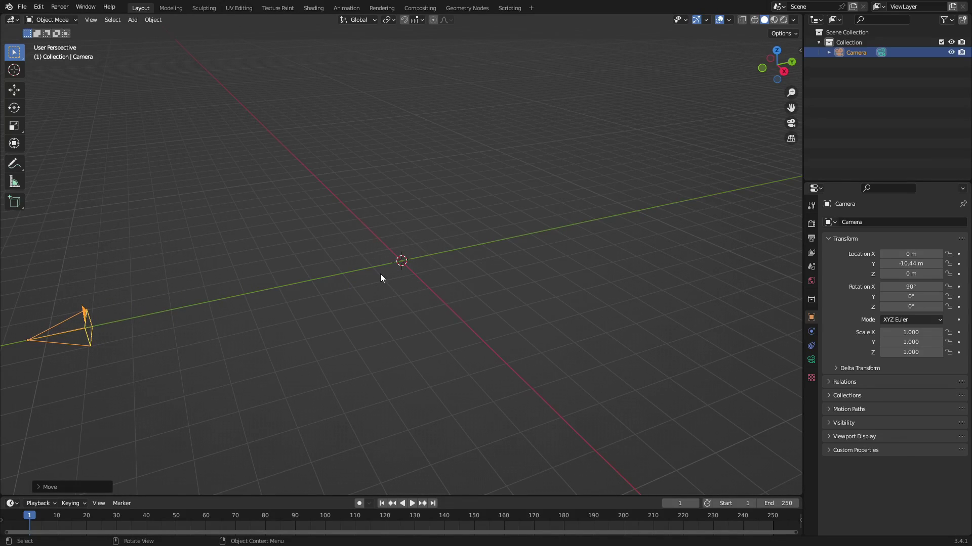
pyautogui.press('KP_0')
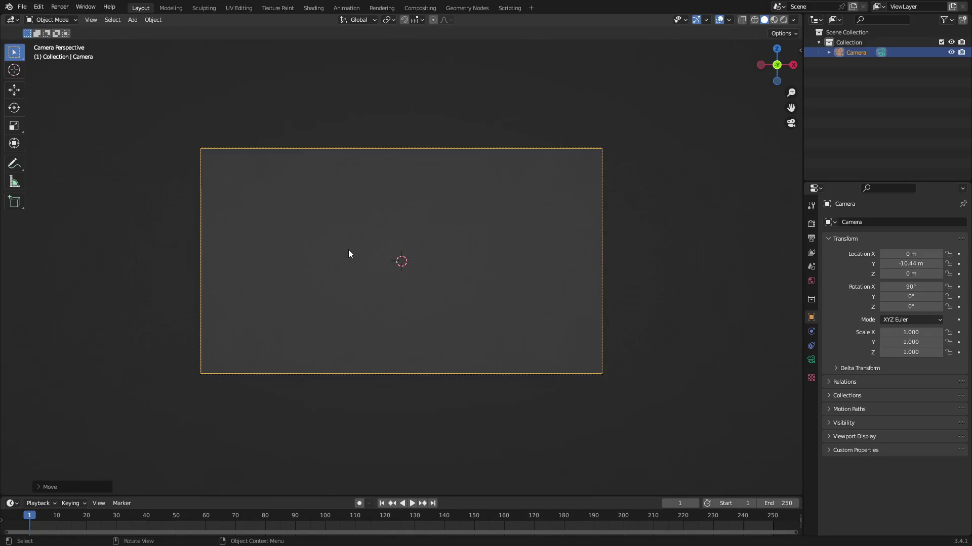
# - Search the add-on preferences for "images" and check whether Import Images as Planes is enabled
pyautogui.click(39, 8)
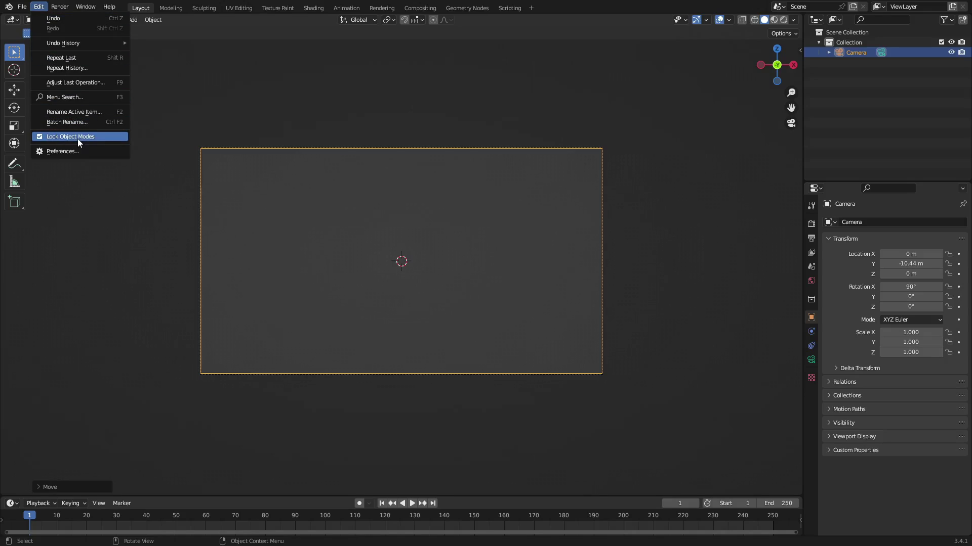
pyautogui.click(84, 151)
pyautogui.moveTo(115, 18); pyautogui.dragTo(375, 115)
pyautogui.click(548, 140)
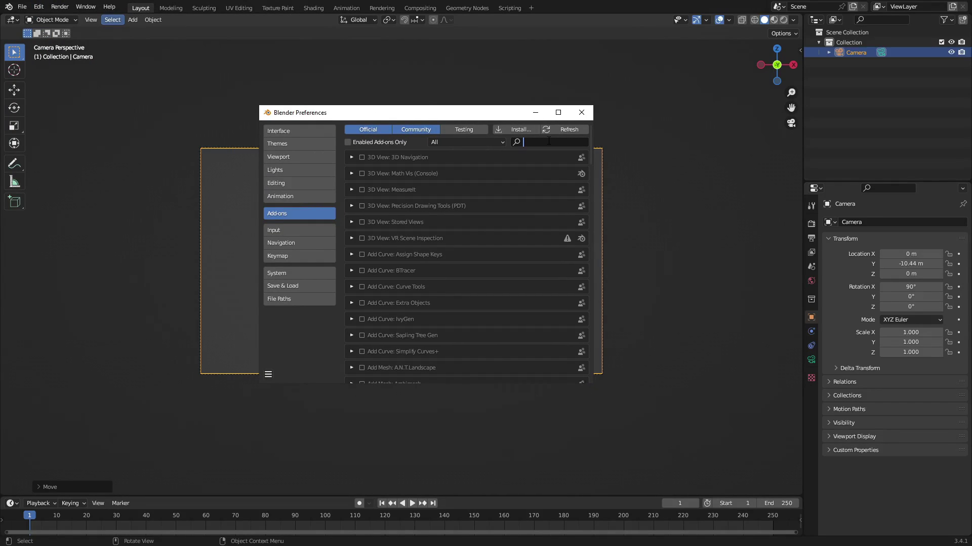
pyautogui.write('images')
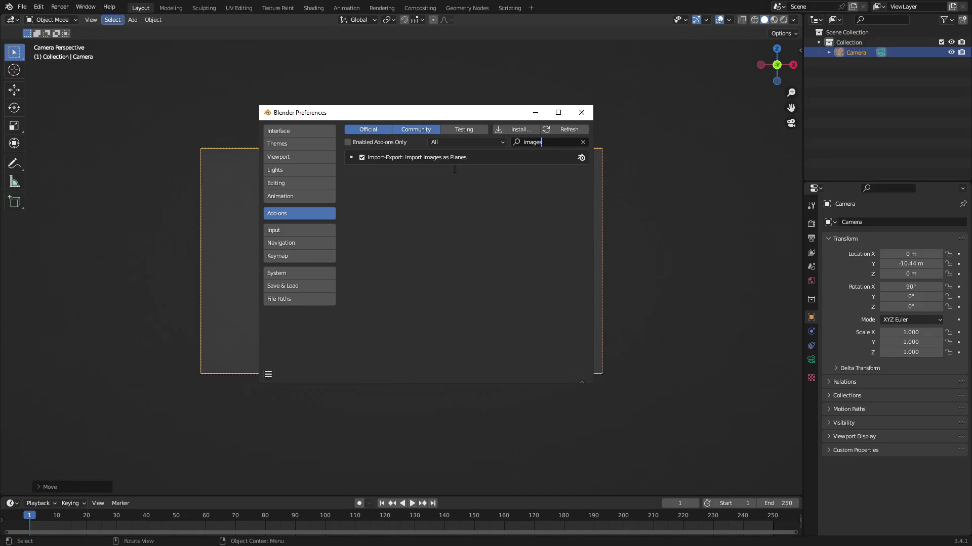
pyautogui.press('Return')
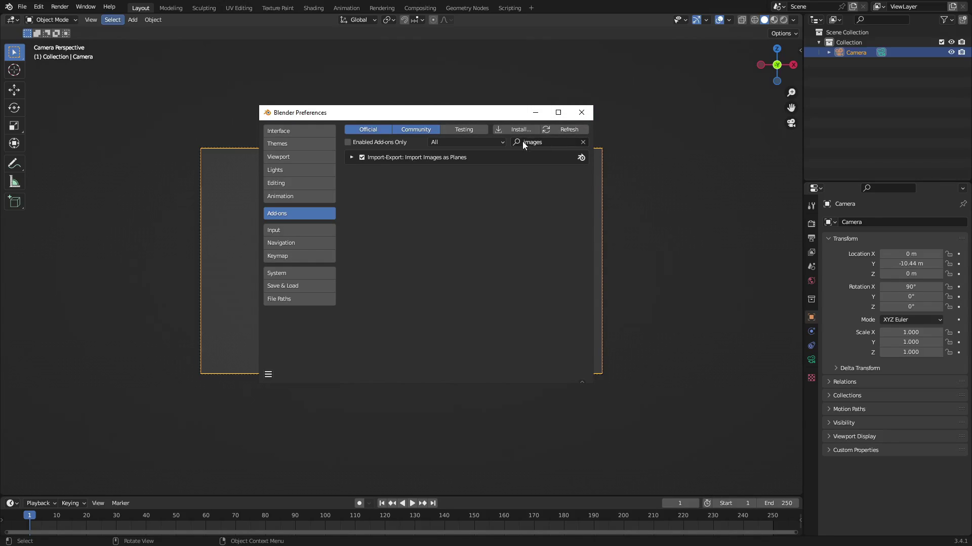
pyautogui.click(585, 114)
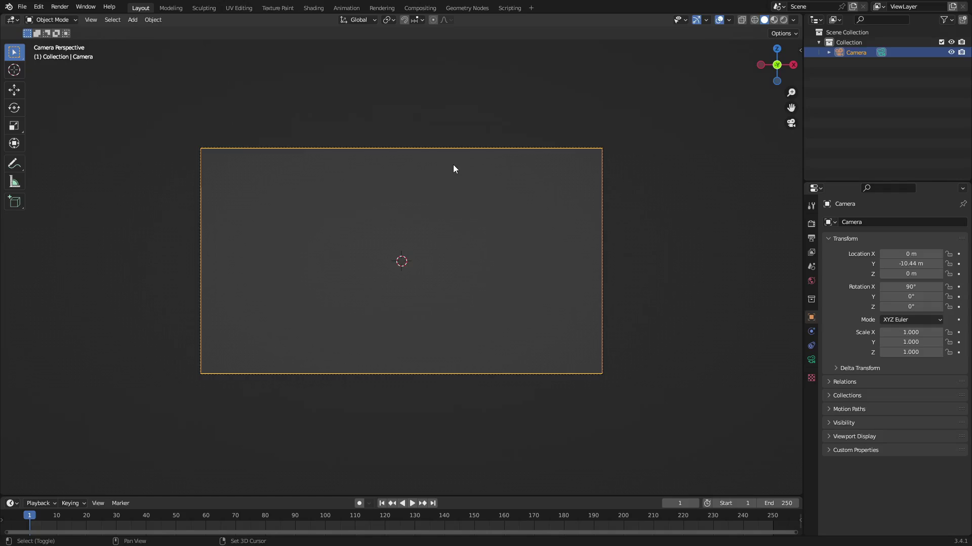
# - Start an Images as Planes import and choose intro-1662652226.jpg from the Downloads folder
pyautogui.hotkey('shift', 'a')
pyautogui.moveTo(453, 165)
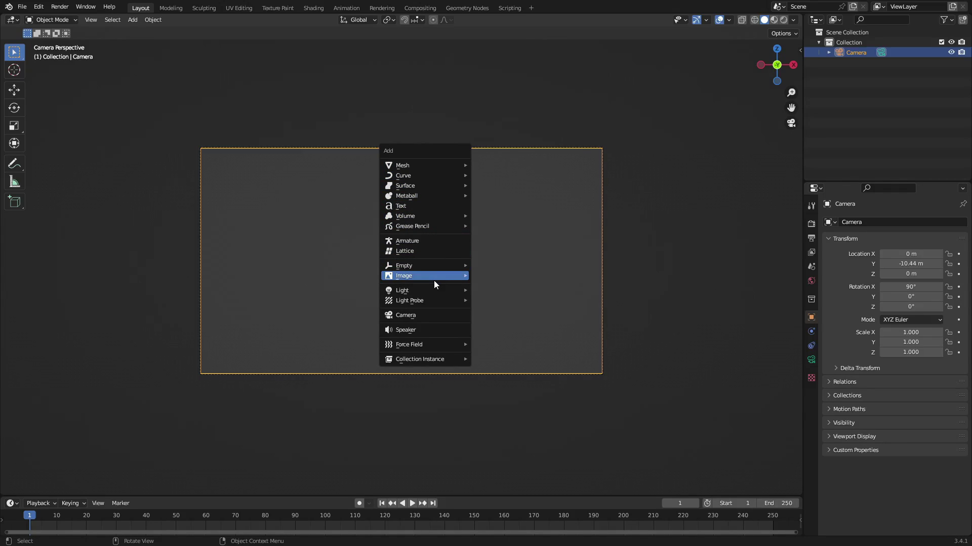
pyautogui.moveTo(433, 278)
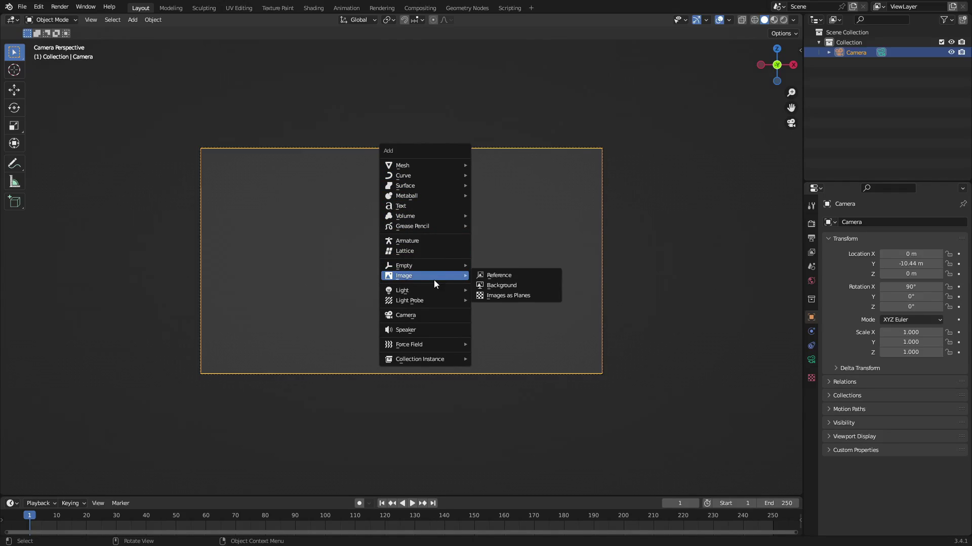
pyautogui.click(527, 297)
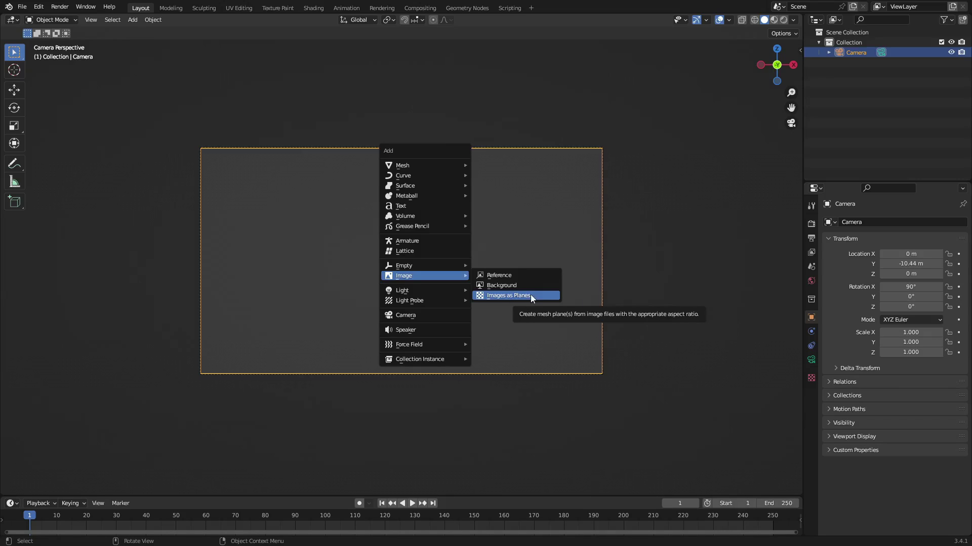
pyautogui.click(539, 292)
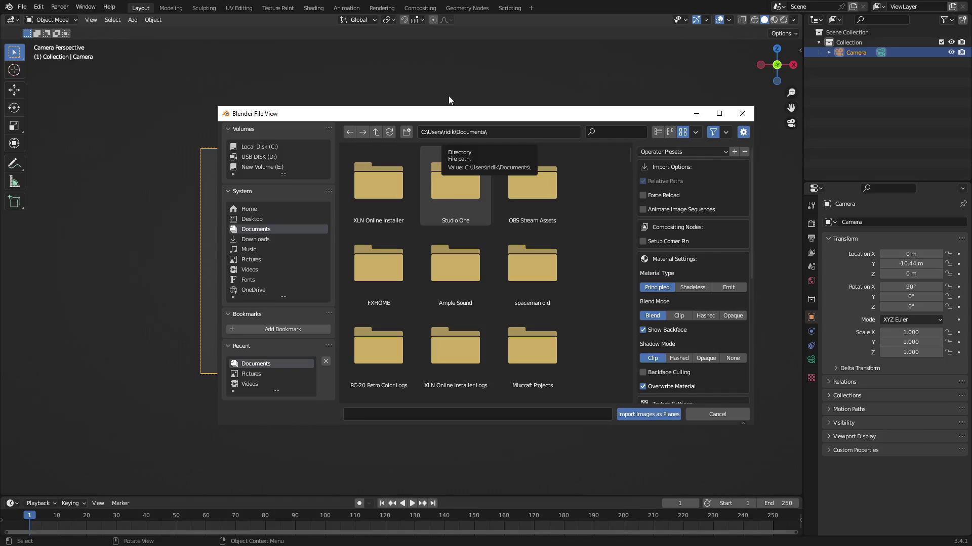
pyautogui.click(285, 239)
pyautogui.scroll(-10, 503, 218)
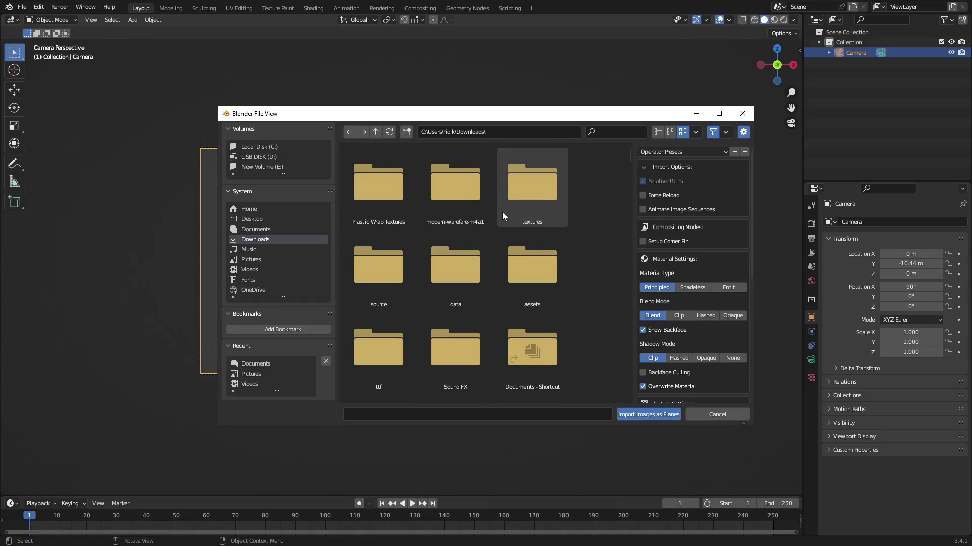
pyautogui.scroll(-15, 503, 215)
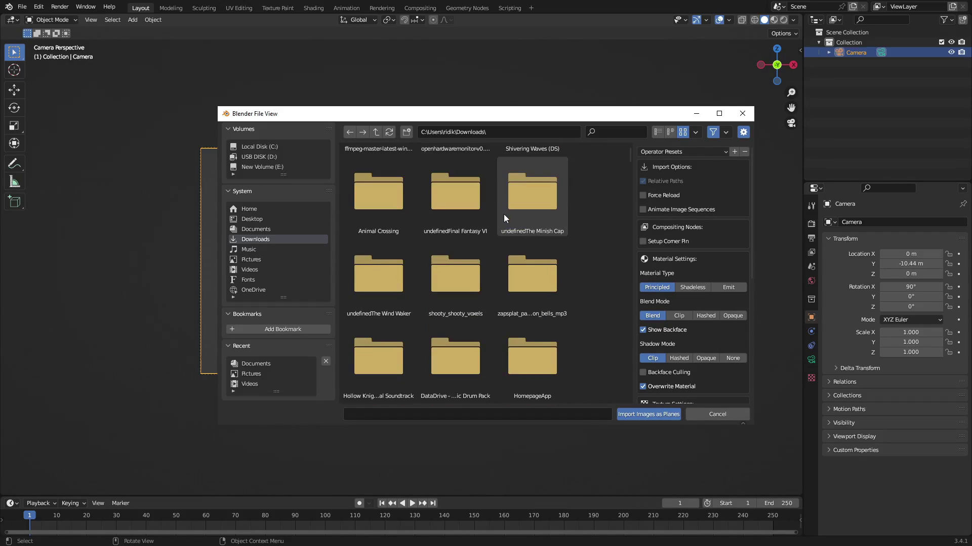
pyautogui.scroll(-5, 504, 209)
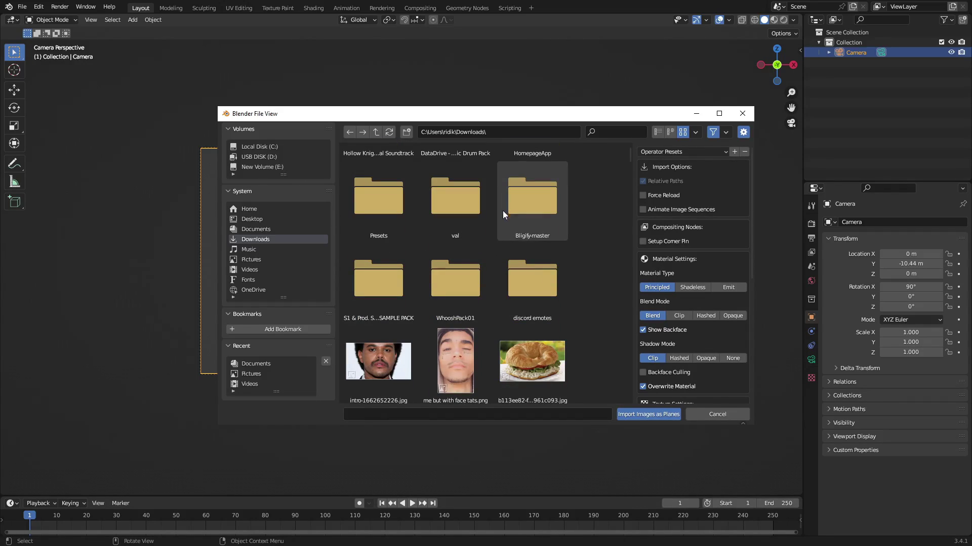
pyautogui.click(389, 366)
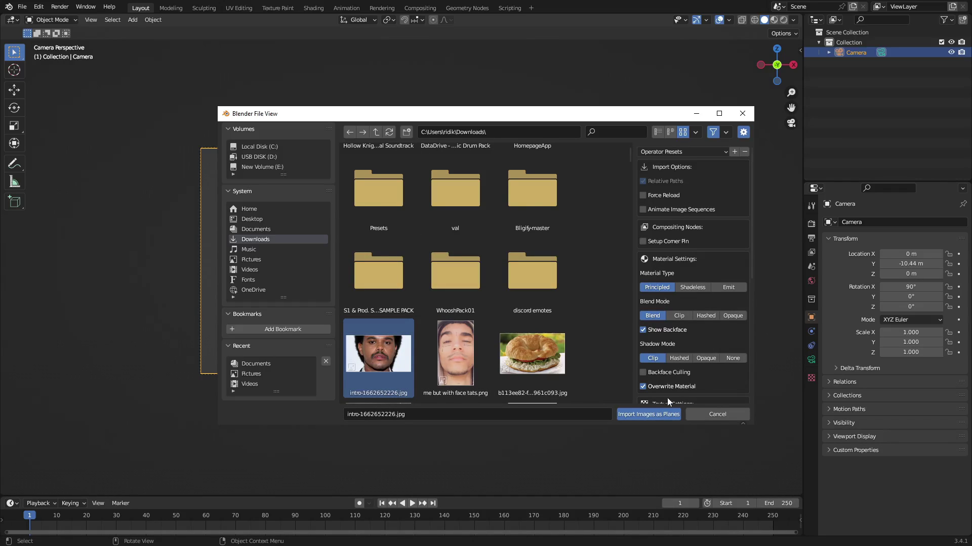
# - Set the import's material type to Emit and import the chosen image as a plane
pyautogui.click(731, 286)
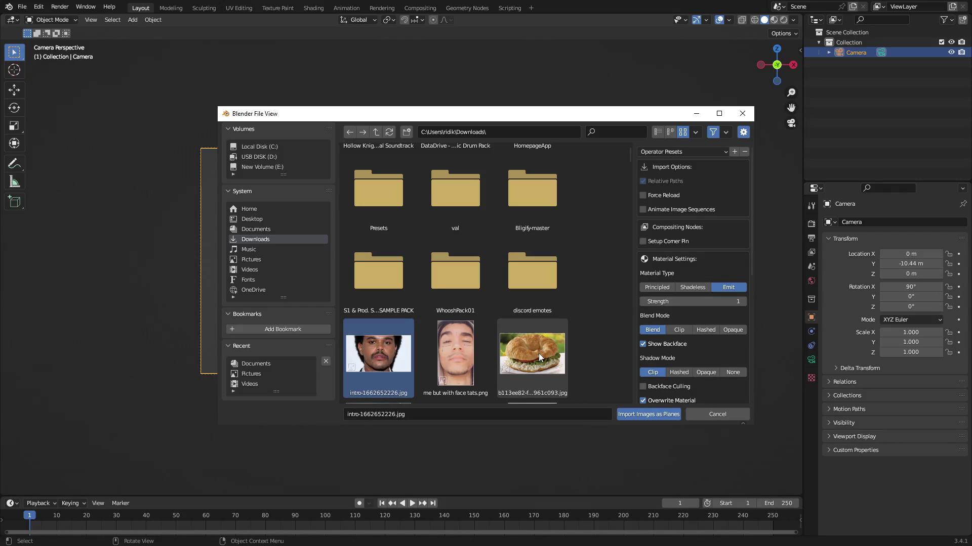
pyautogui.scroll(3, 542, 324)
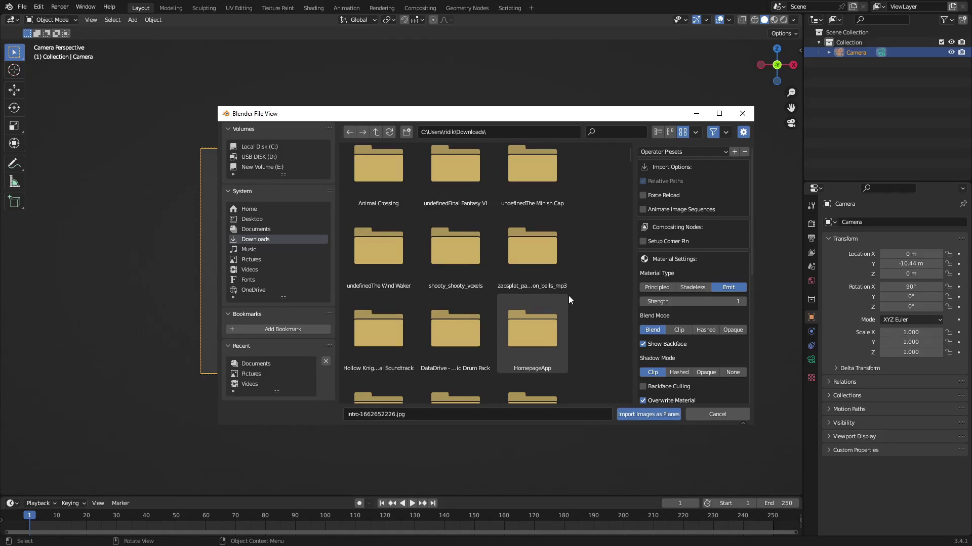
pyautogui.scroll(6, 568, 299)
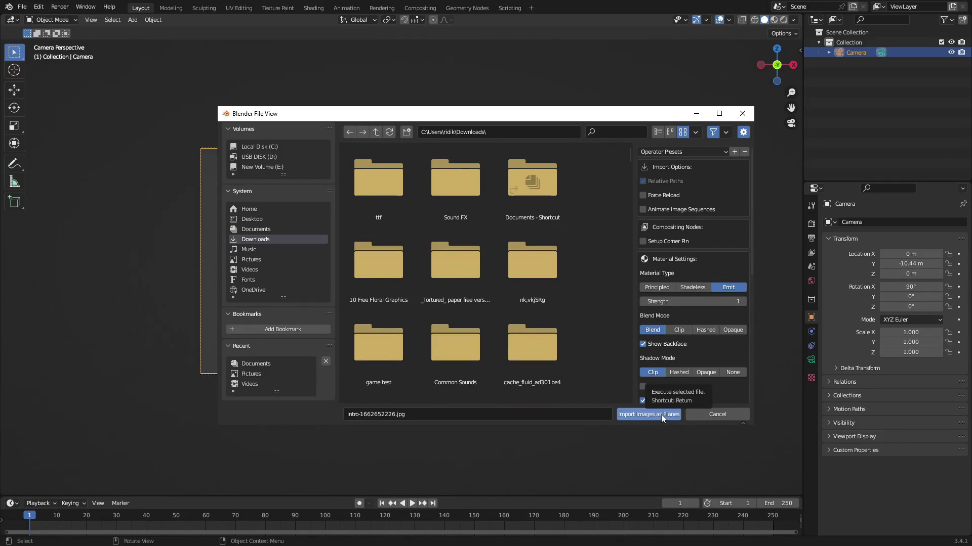
pyautogui.scroll(1, 613, 391)
pyautogui.click(639, 414)
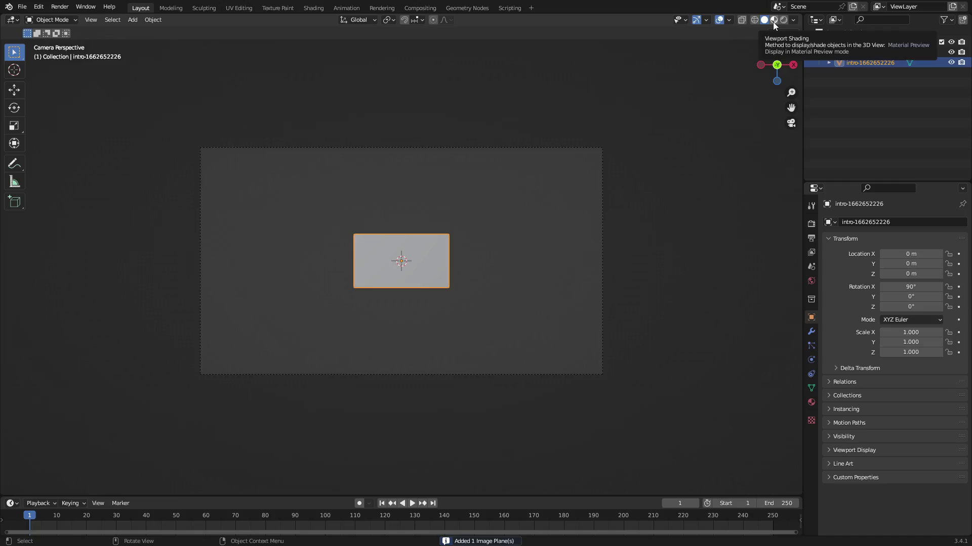
# - Display the viewport in Material Preview and scale the image plane to about 4.21 to nearly fill the camera frame
pyautogui.click(773, 22)
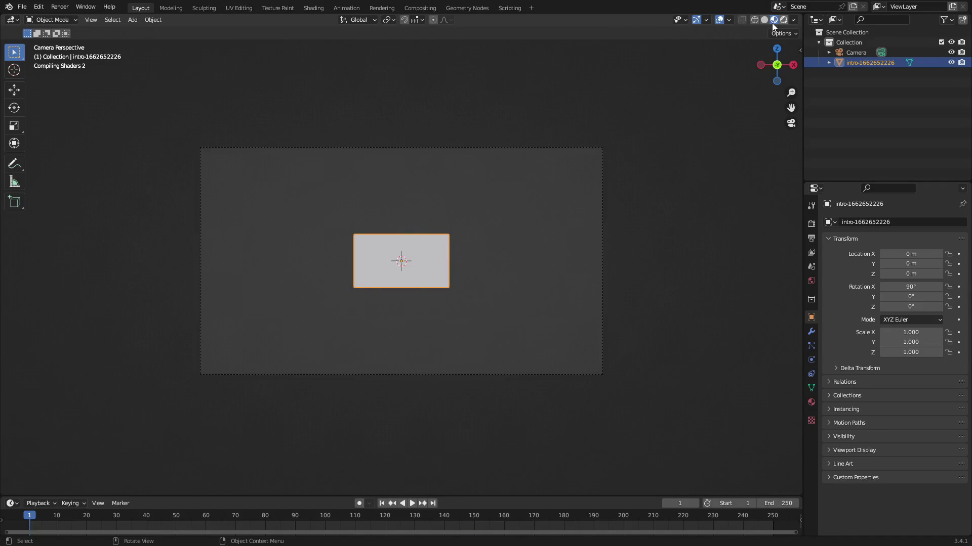
pyautogui.scroll(5, 466, 249)
pyautogui.scroll(-4, 490, 245)
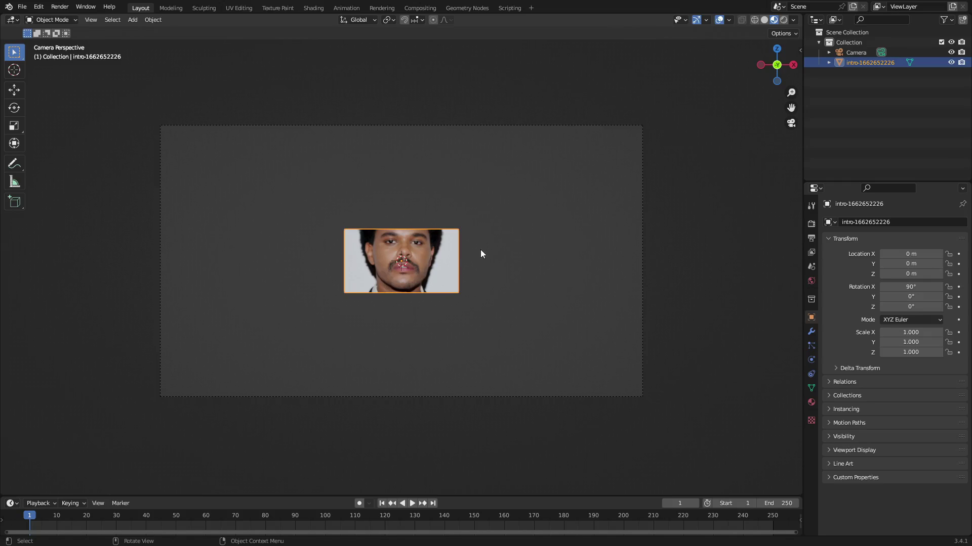
pyautogui.press('s')
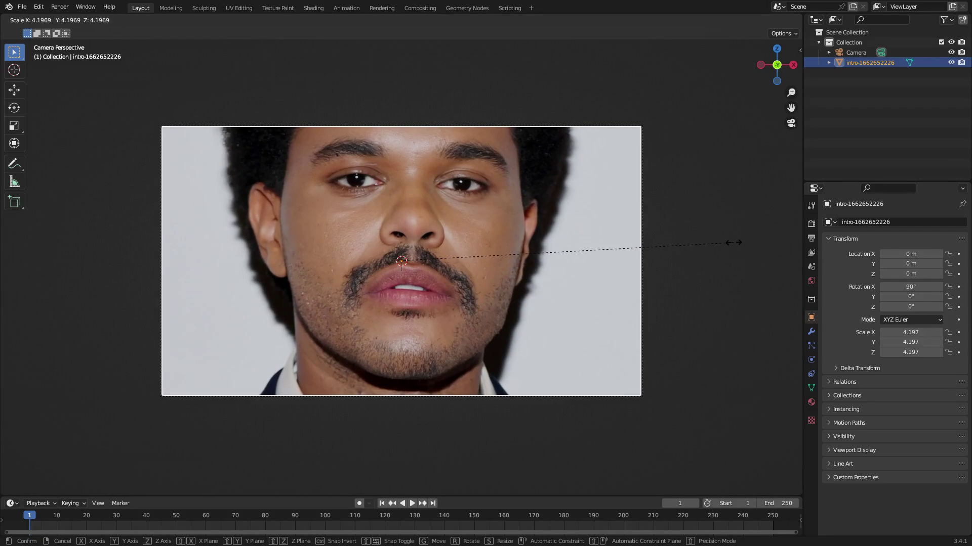
pyautogui.click(729, 241)
# - Scale the image plane up to about 4.233 so its edges extend just past the camera frame
pyautogui.keyDown('shift'); pyautogui.moveTo(673, 109); pyautogui.dragTo(533, 168, button='middle'); pyautogui.keyUp('shift')
pyautogui.scroll(6, 577, 162)
pyautogui.keyDown('shift'); pyautogui.moveTo(608, 152); pyautogui.dragTo(364, 322, button='middle'); pyautogui.keyUp('shift')
pyautogui.scroll(7, 486, 213)
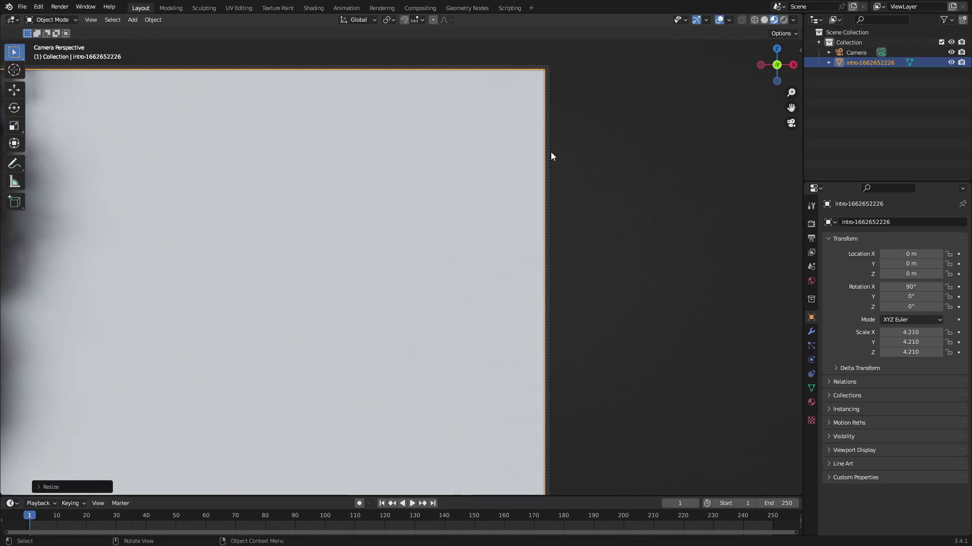
pyautogui.keyDown('shift'); pyautogui.moveTo(580, 78); pyautogui.dragTo(466, 214, button='middle'); pyautogui.keyUp('shift')
pyautogui.scroll(6, 468, 205)
pyautogui.scroll(6, 445, 177)
pyautogui.keyDown('shift'); pyautogui.moveTo(526, 69); pyautogui.dragTo(470, 260, button='middle'); pyautogui.keyUp('shift')
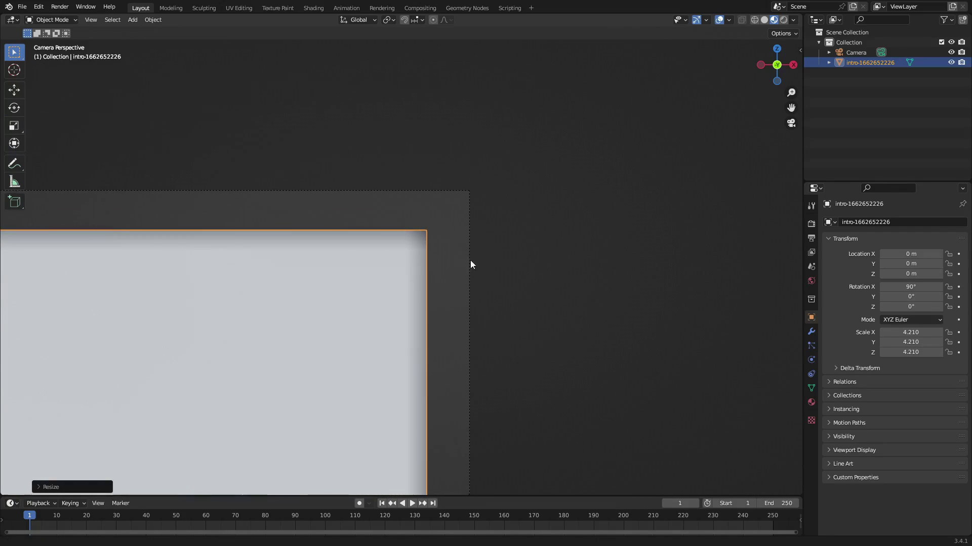
pyautogui.press('s')
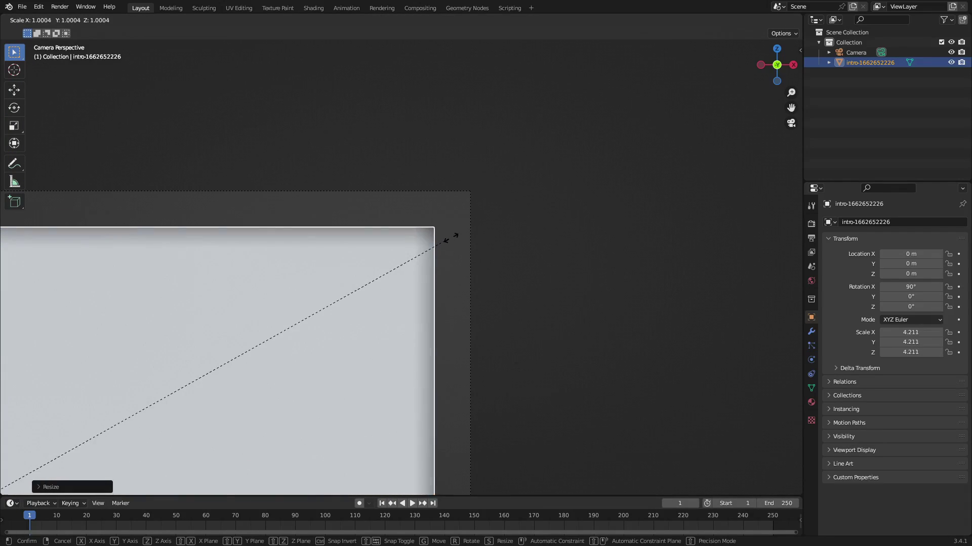
pyautogui.click(526, 198)
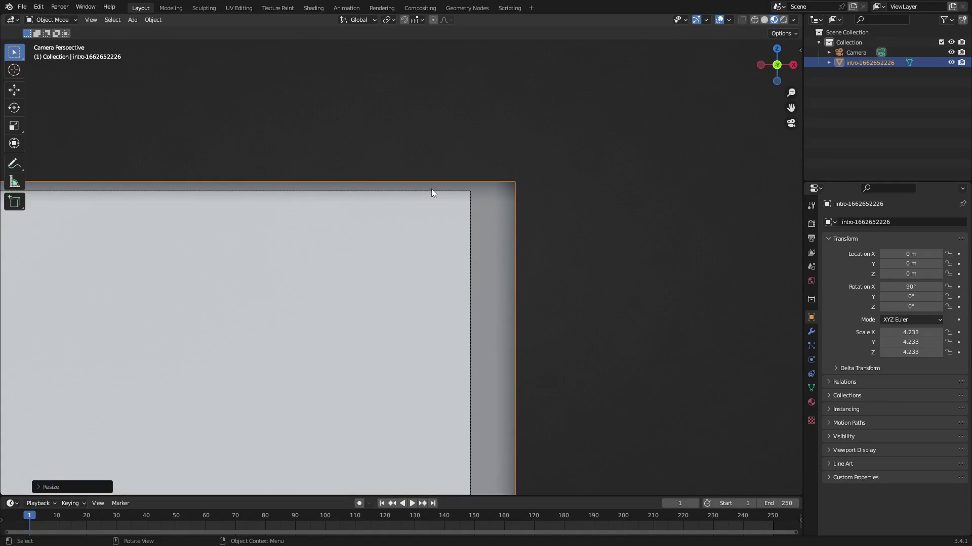
pyautogui.scroll(-8, 408, 266)
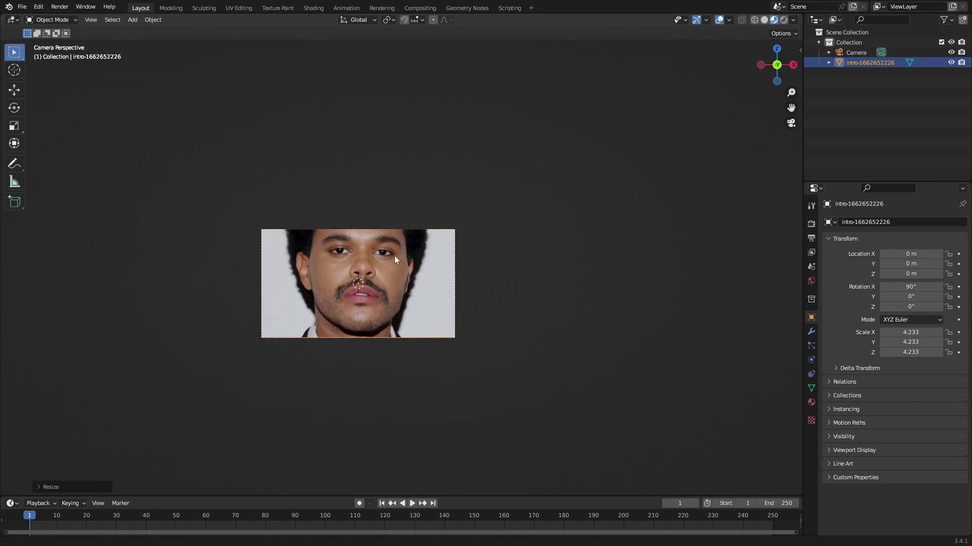
pyautogui.scroll(7, 415, 245)
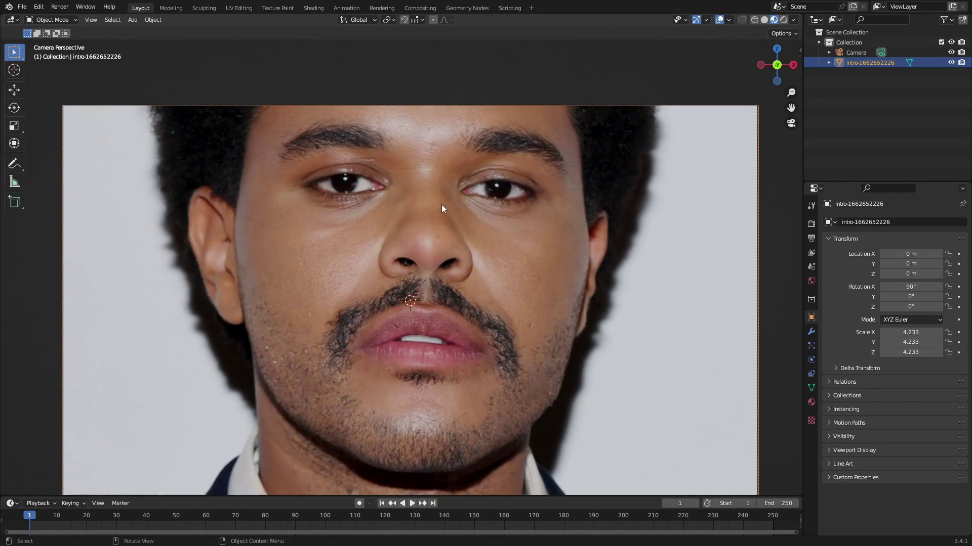
pyautogui.keyDown('shift'); pyautogui.moveTo(486, 184); pyautogui.dragTo(499, 149, button='middle'); pyautogui.keyUp('shift')
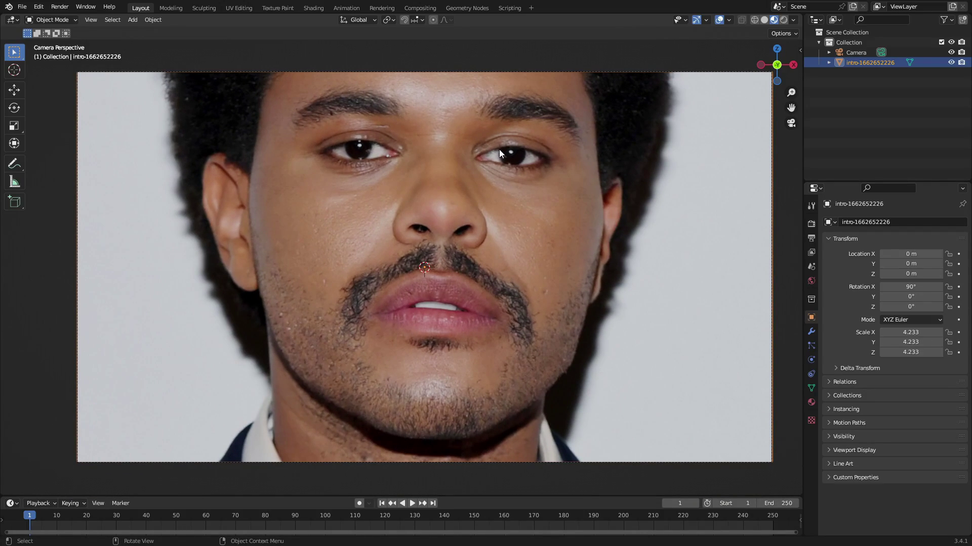
# - Enter Edit Mode on the image plane and subdivide its mesh five times into a fine grid
pyautogui.press('Tab')
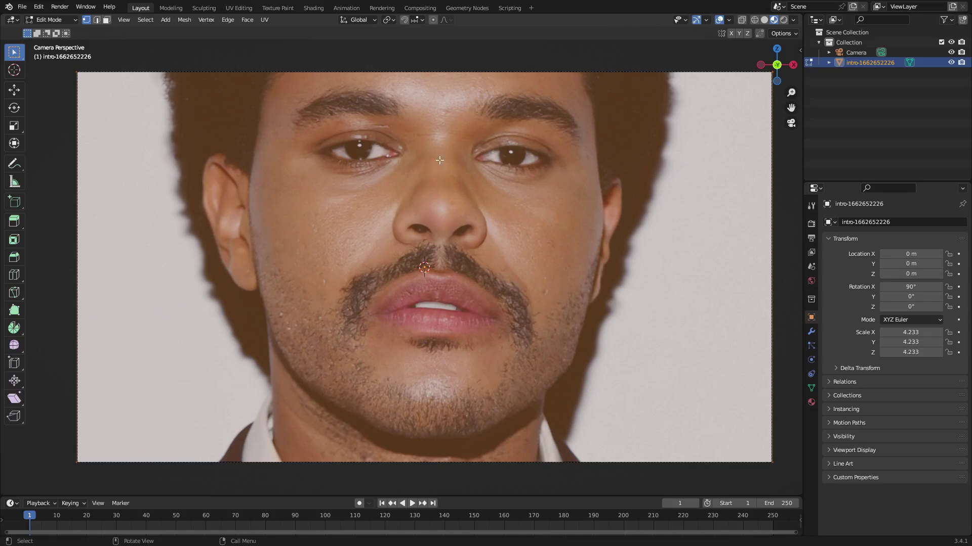
pyautogui.rightClick(419, 139)
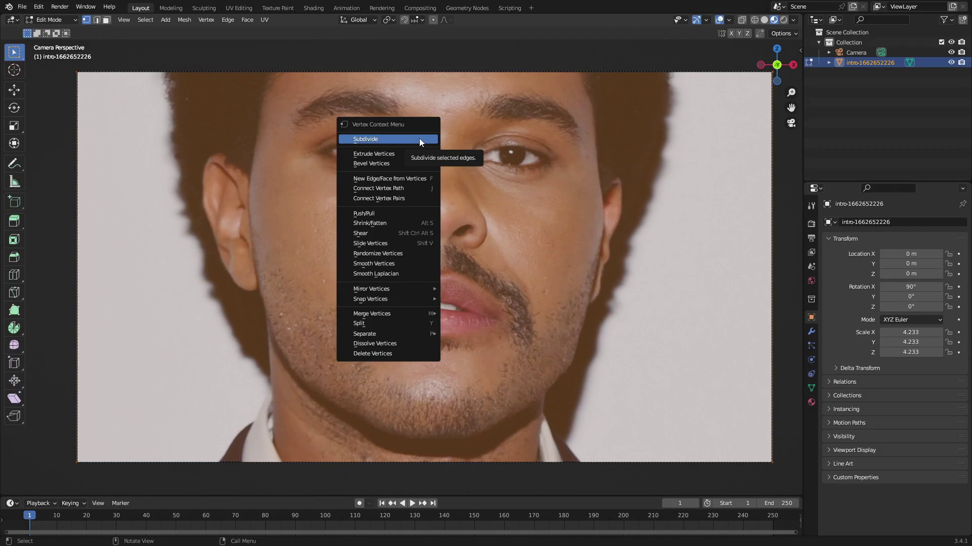
pyautogui.click(419, 139)
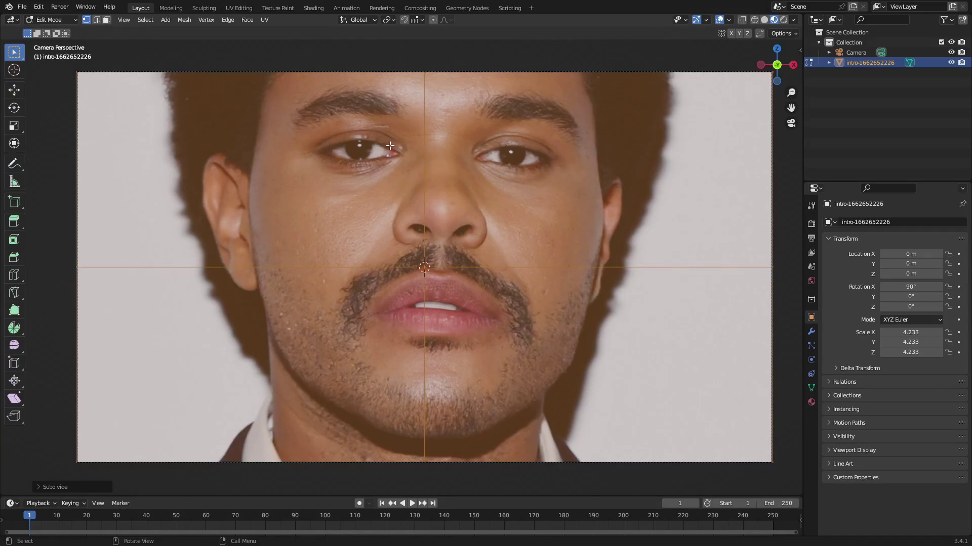
pyautogui.scroll(3, 394, 142)
pyautogui.keyDown('shift'); pyautogui.moveTo(396, 138); pyautogui.dragTo(381, 234, button='middle'); pyautogui.keyUp('shift')
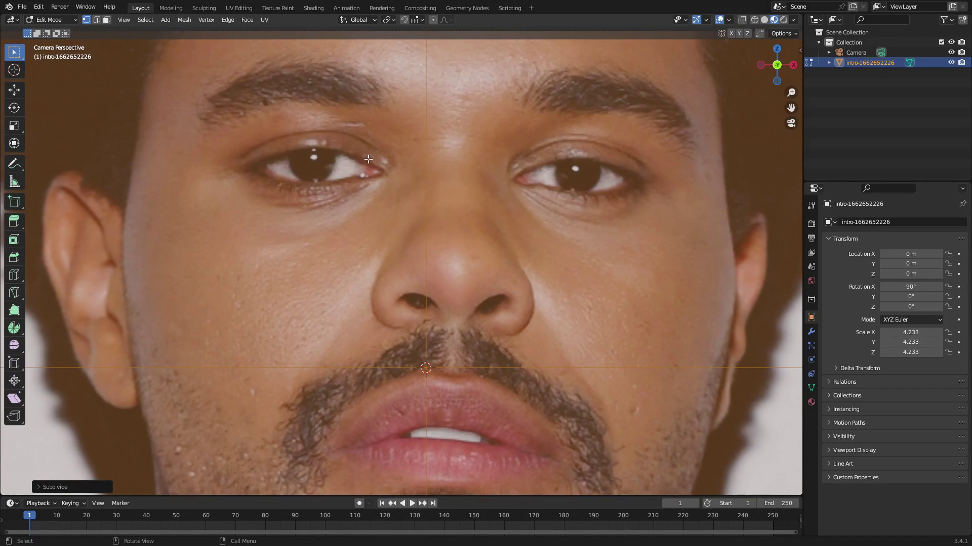
pyautogui.rightClick(353, 168)
pyautogui.click(354, 168)
pyautogui.rightClick(354, 168)
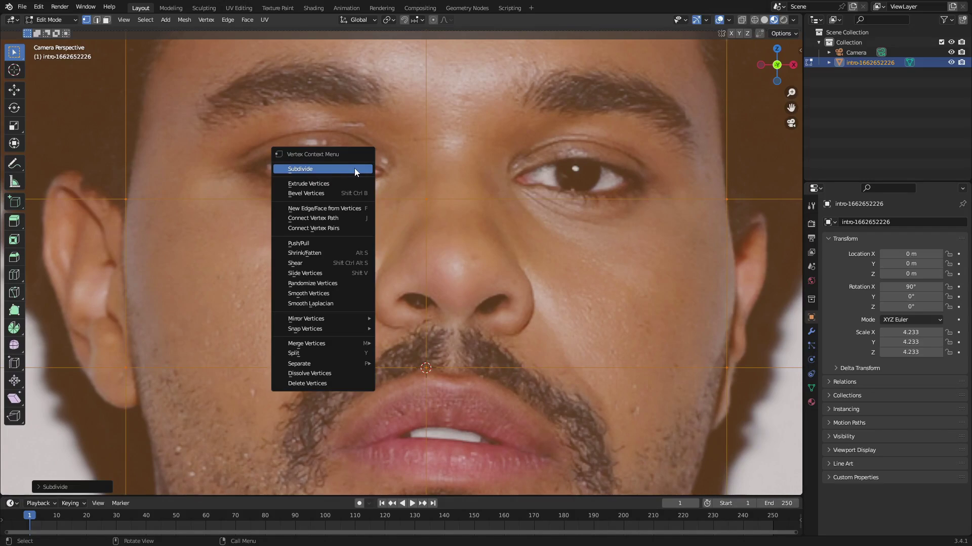
pyautogui.click(355, 168)
pyautogui.rightClick(354, 168)
pyautogui.click(353, 168)
pyautogui.rightClick(353, 168)
pyautogui.click(354, 168)
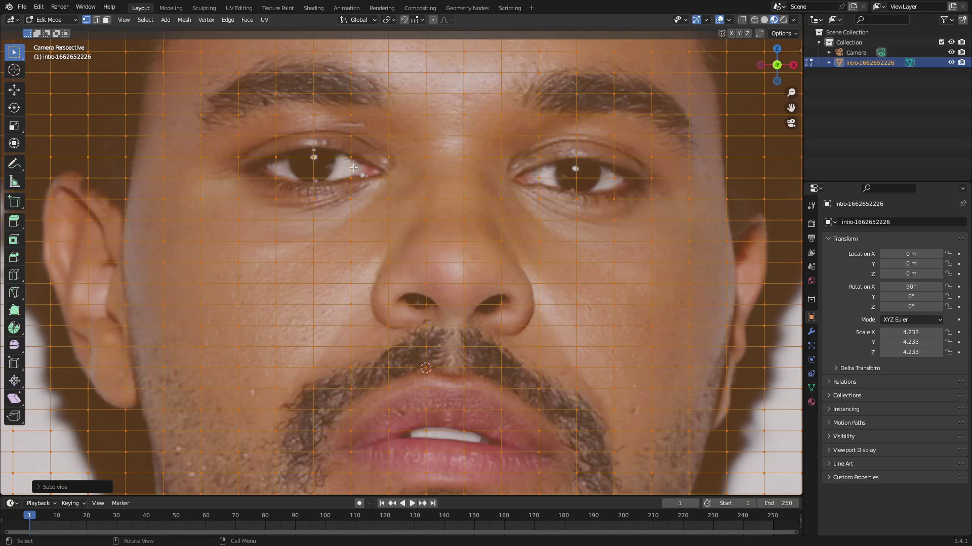
# - Try one further subdivision of the plane's mesh and undo it
pyautogui.rightClick(272, 153)
pyautogui.click(309, 154)
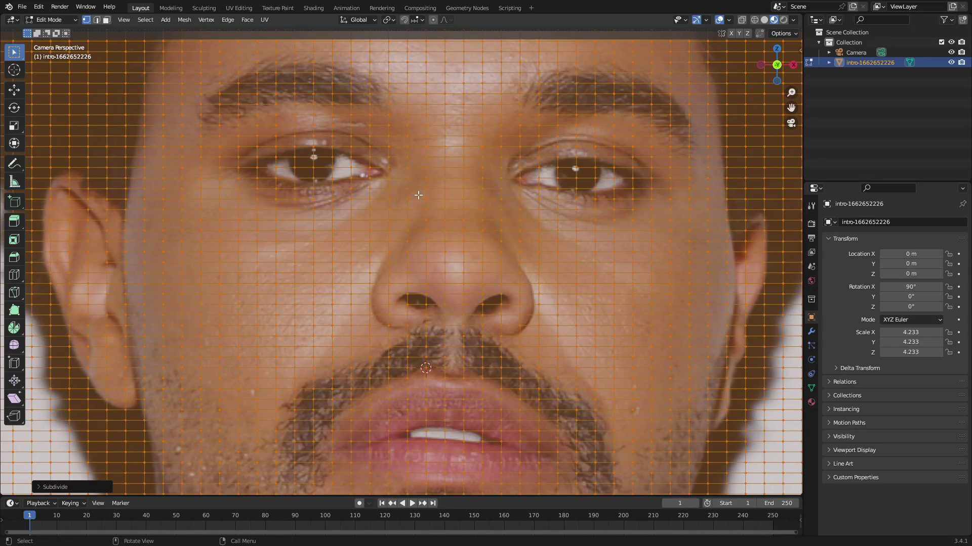
pyautogui.hotkey('ctrl', 'z')
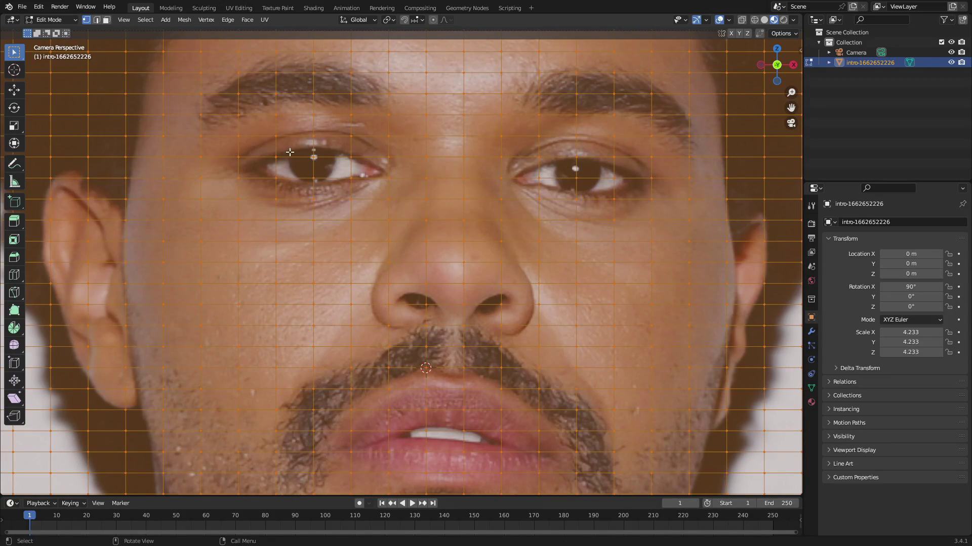
pyautogui.rightClick(367, 167)
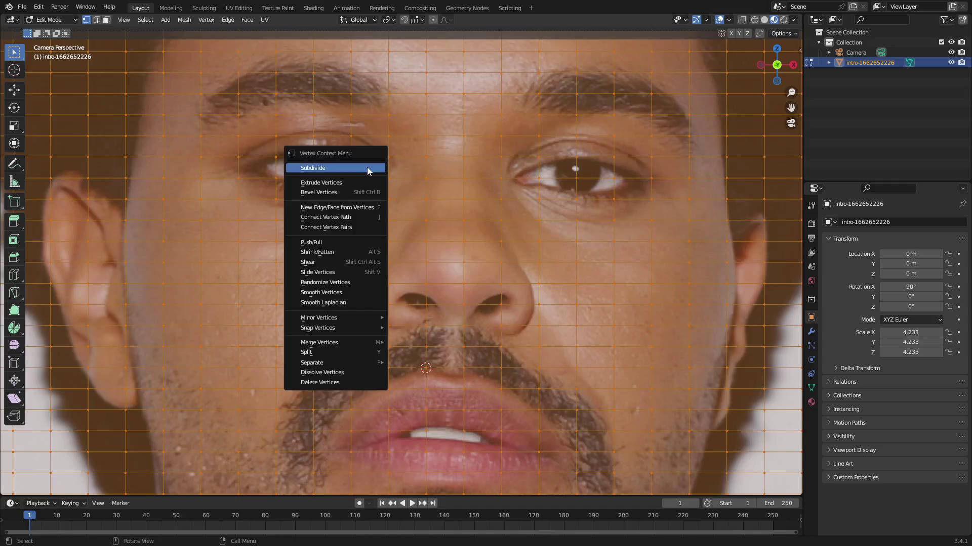
pyautogui.click(368, 168)
pyautogui.hotkey('ctrl', 'z')
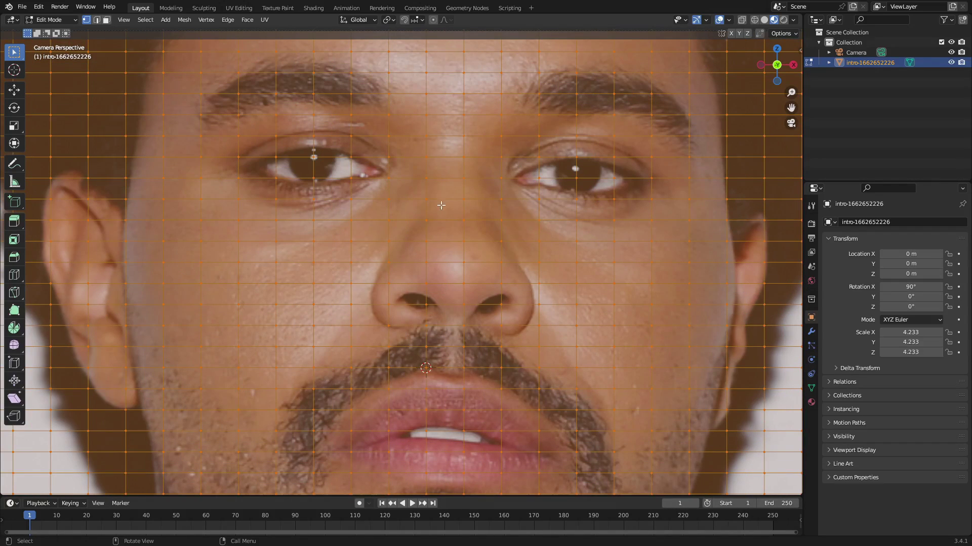
# - Return to Object Mode and add a Basis shape key plus a second shape key to the image plane
pyautogui.scroll(2, 441, 205)
pyautogui.scroll(-1, 456, 204)
pyautogui.keyDown('shift'); pyautogui.moveTo(446, 166); pyautogui.dragTo(468, 204, button='middle'); pyautogui.keyUp('shift')
pyautogui.press('Tab')
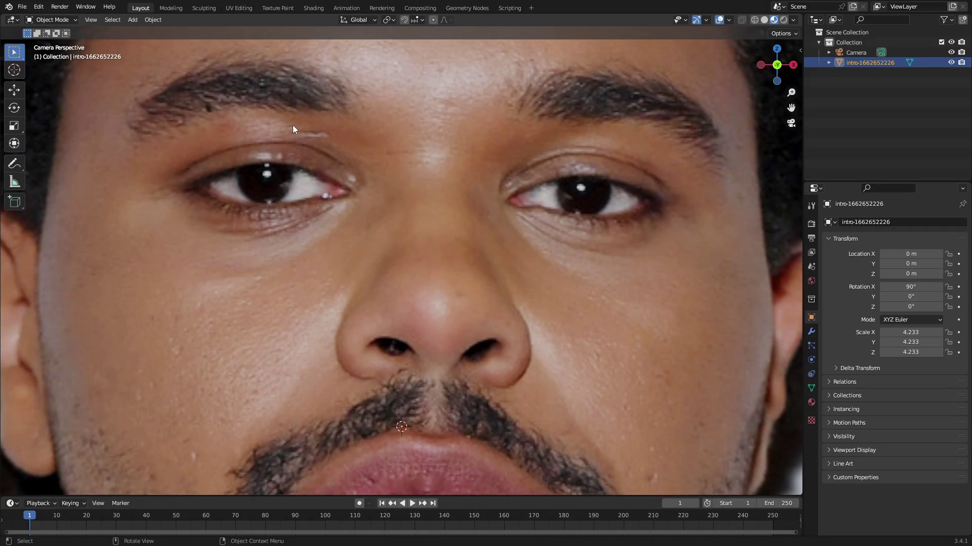
pyautogui.scroll(2, 452, 172)
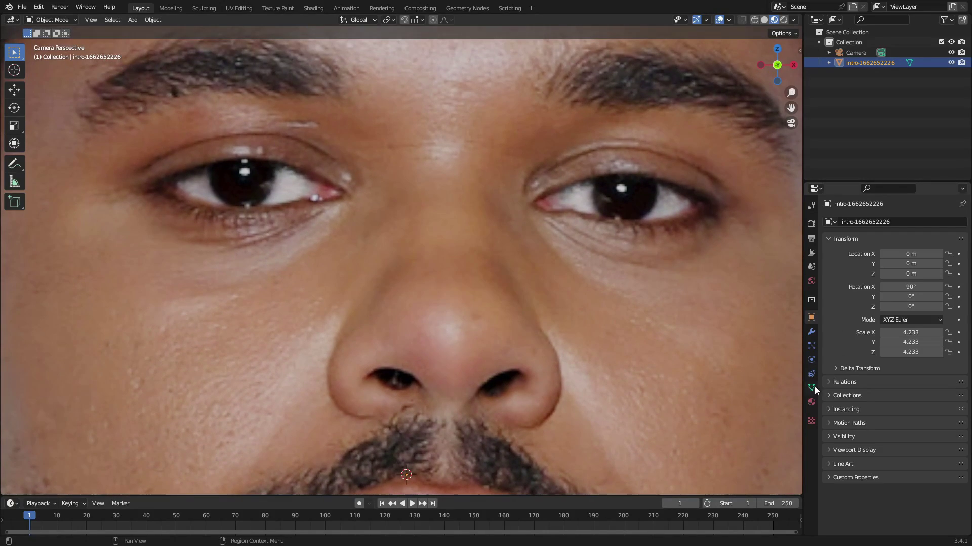
pyautogui.click(812, 388)
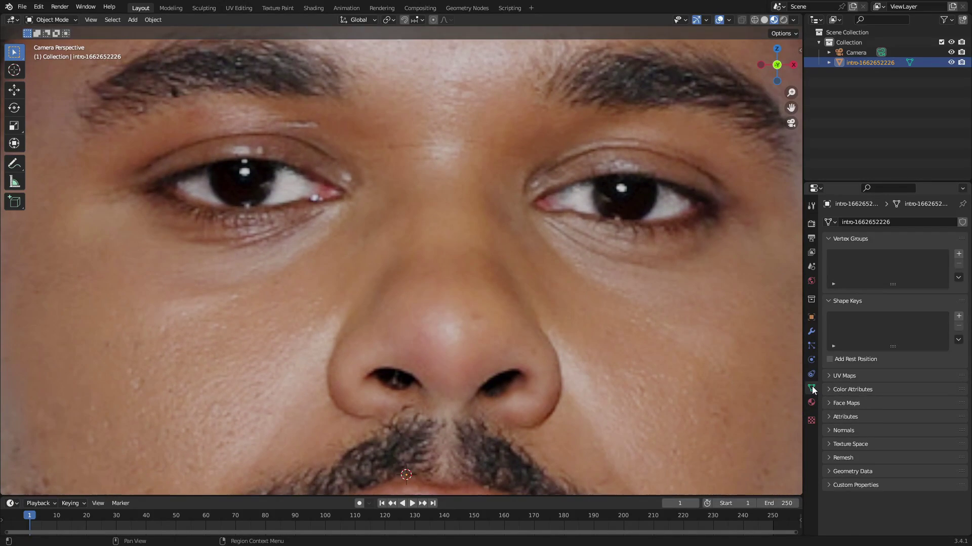
pyautogui.click(958, 317)
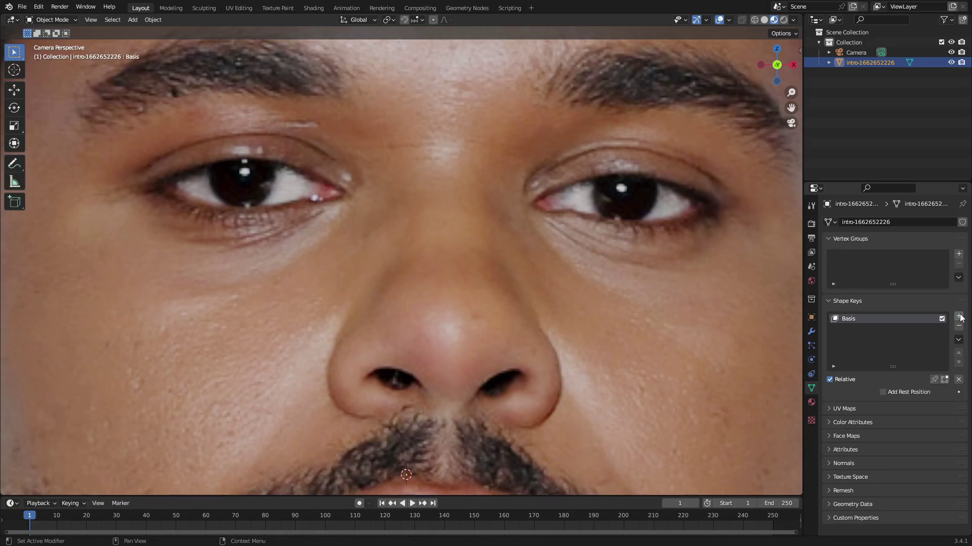
pyautogui.click(958, 317)
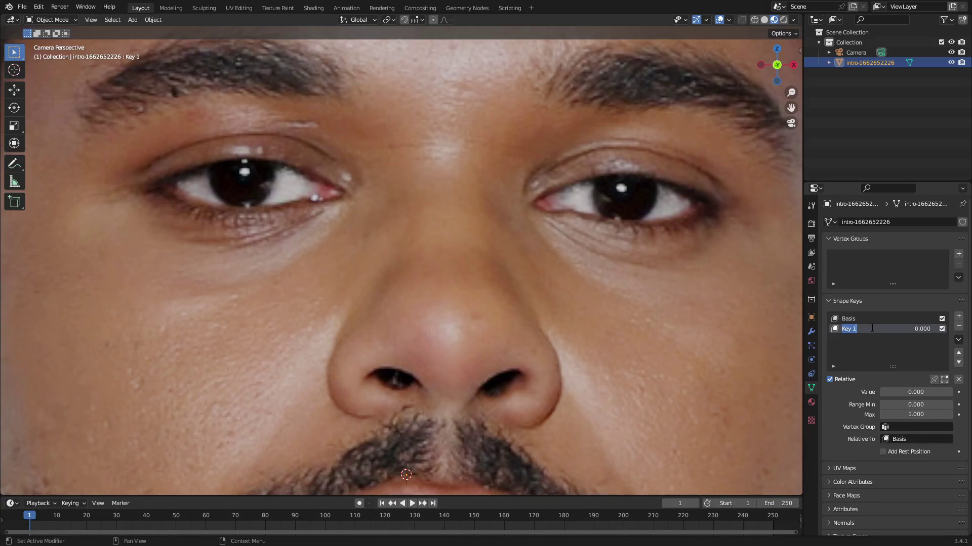
# - Rename the second shape key as blink
pyautogui.write('eyes')
pyautogui.press('Return')
pyautogui.write('blink')
pyautogui.press('Return')
# - Enter Edit Mode on the image plane with the blink shape key active
pyautogui.keyDown('shift'); pyautogui.moveTo(477, 166); pyautogui.dragTo(499, 197, button='middle'); pyautogui.keyUp('shift')
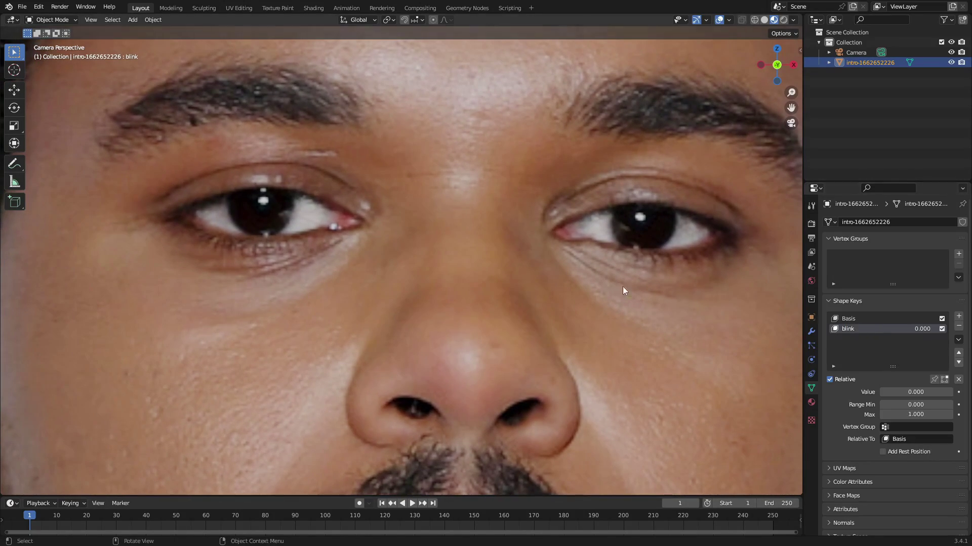
pyautogui.press('Tab')
pyautogui.scroll(3, 453, 223)
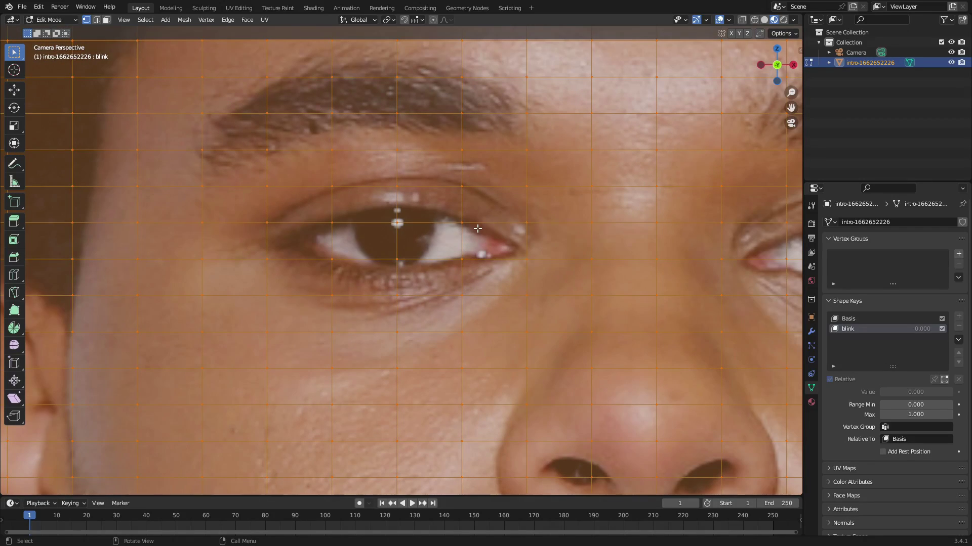
pyautogui.scroll(1, 471, 226)
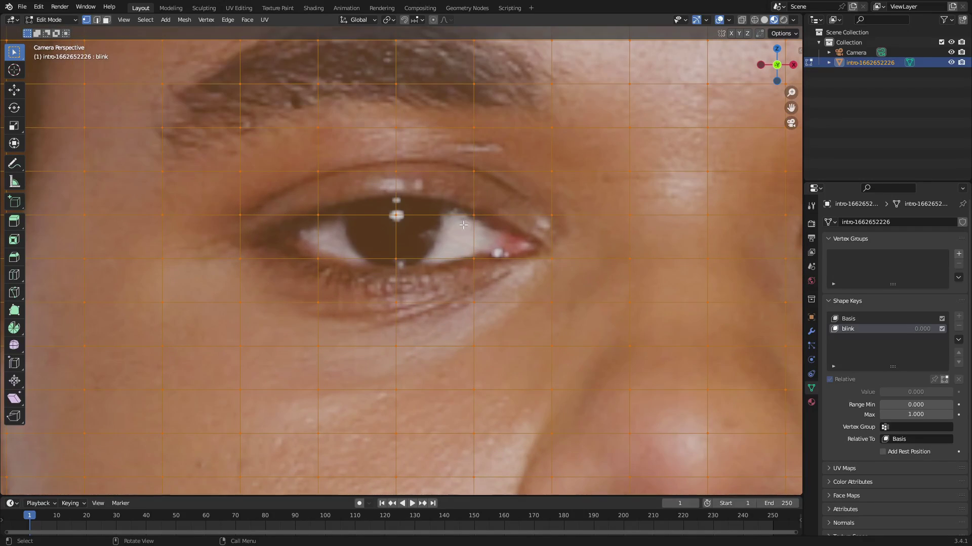
# - Try moving individual grid vertices around the upper and lower lids of the eye
pyautogui.click(337, 218)
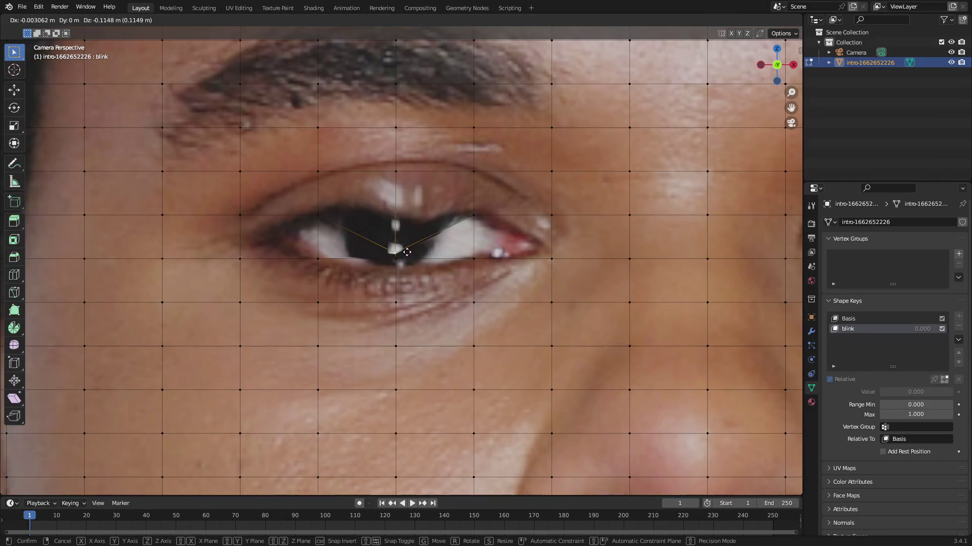
pyautogui.click(473, 215)
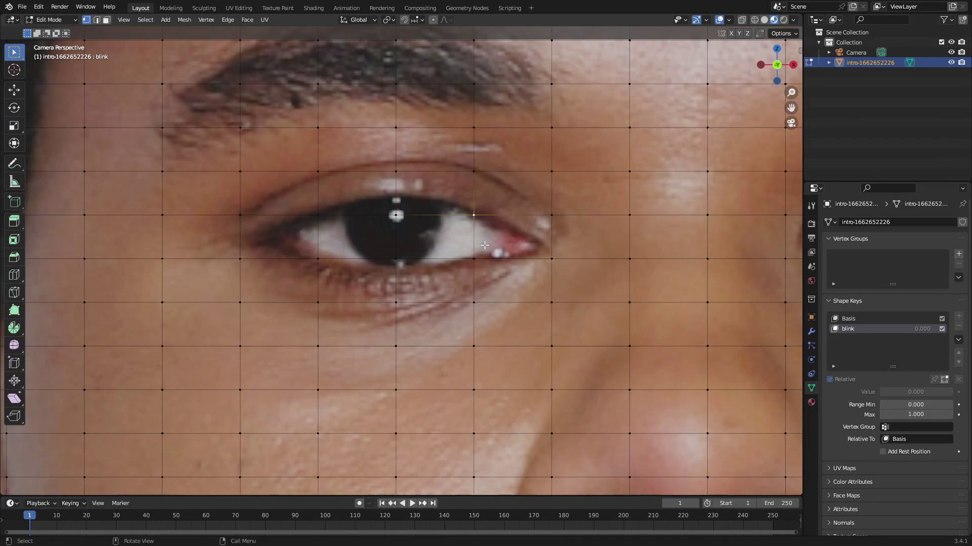
pyautogui.rightClick(547, 257)
pyautogui.click(395, 261)
pyautogui.press('g')
pyautogui.rightClick(396, 217)
pyautogui.click(475, 259)
pyautogui.press('g')
pyautogui.rightClick(482, 232)
pyautogui.click(317, 257)
pyautogui.press('g')
pyautogui.rightClick(327, 232)
pyautogui.press('g')
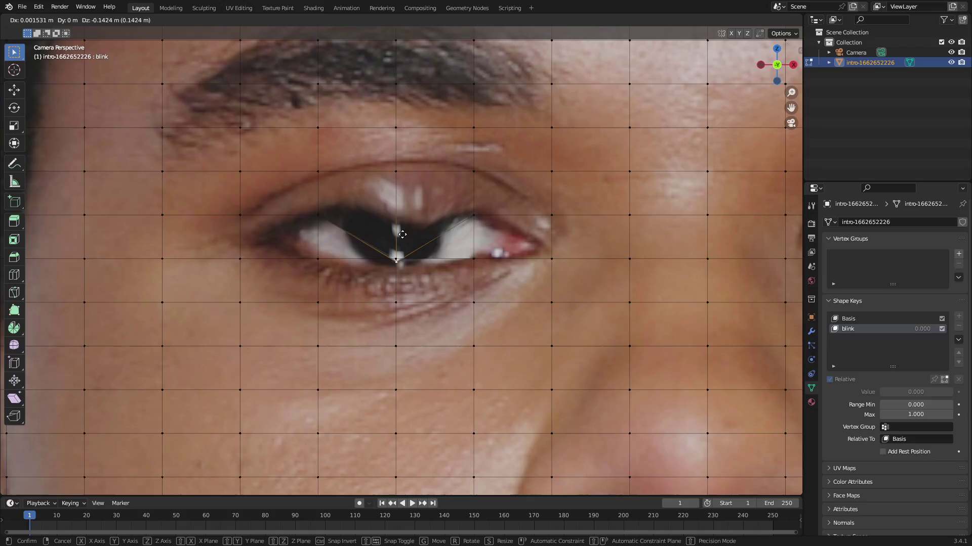
pyautogui.rightClick(404, 233)
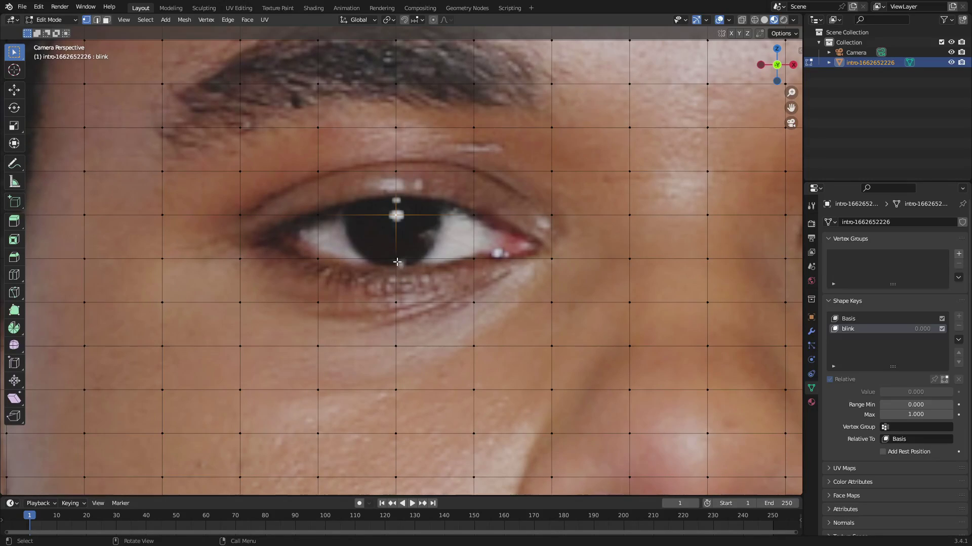
pyautogui.press('g')
pyautogui.rightClick(397, 207)
# - Move the grid vertex over the pupil about 0.12 m down to the lower lid, and likewise lower its neighbour toward the nose
pyautogui.scroll(3, 397, 207)
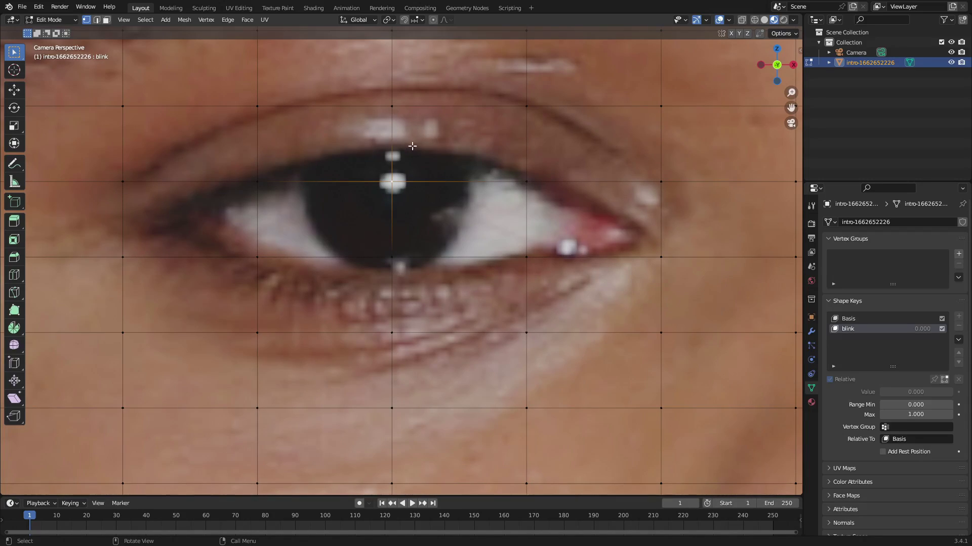
pyautogui.scroll(-4, 412, 146)
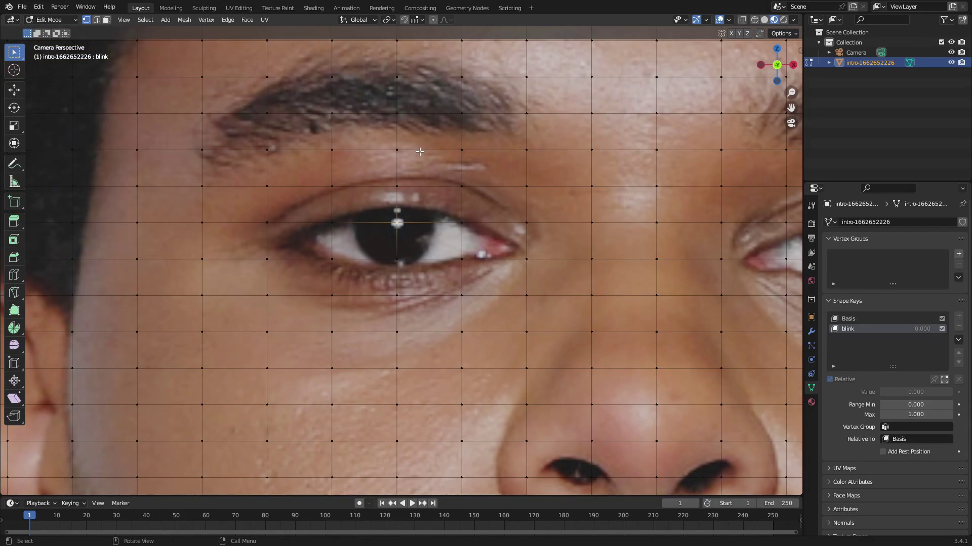
pyautogui.scroll(-4, 420, 151)
pyautogui.scroll(3, 405, 192)
pyautogui.scroll(-3, 405, 193)
pyautogui.scroll(4, 400, 187)
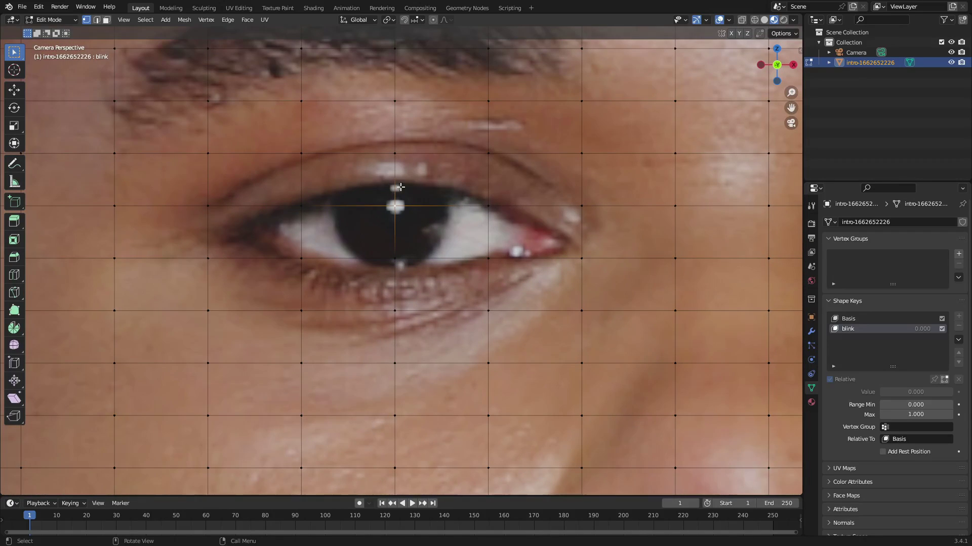
pyautogui.scroll(2, 371, 209)
pyautogui.press('g')
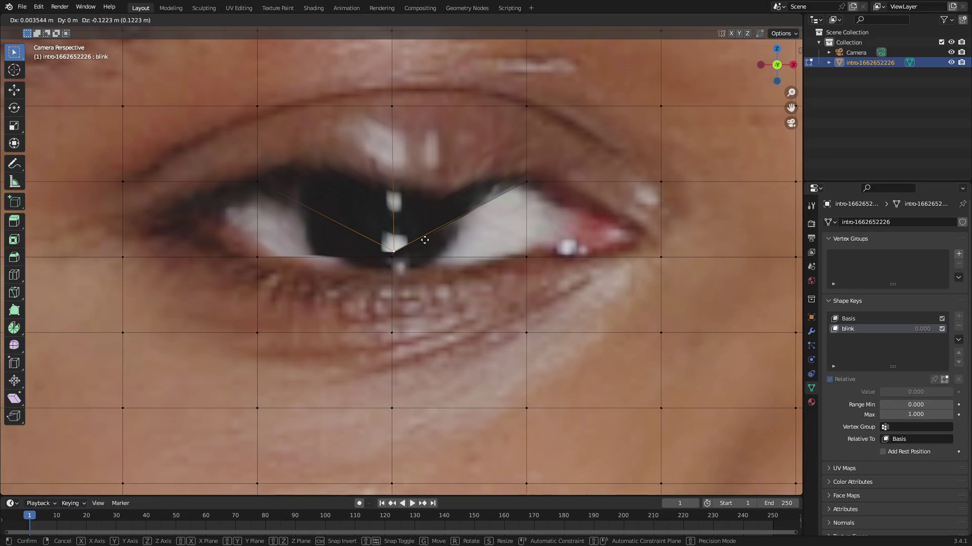
pyautogui.click(424, 241)
pyautogui.click(527, 181)
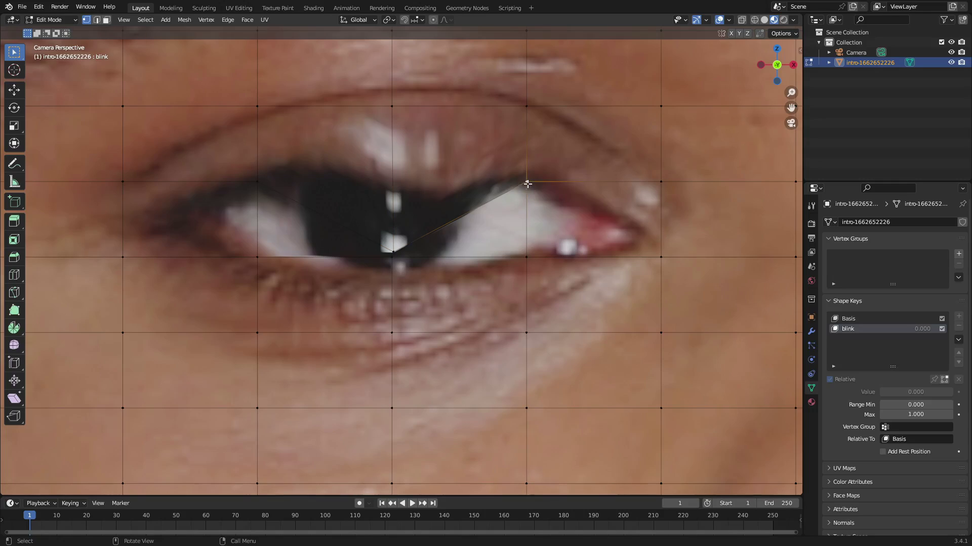
pyautogui.press('g')
pyautogui.click(528, 254)
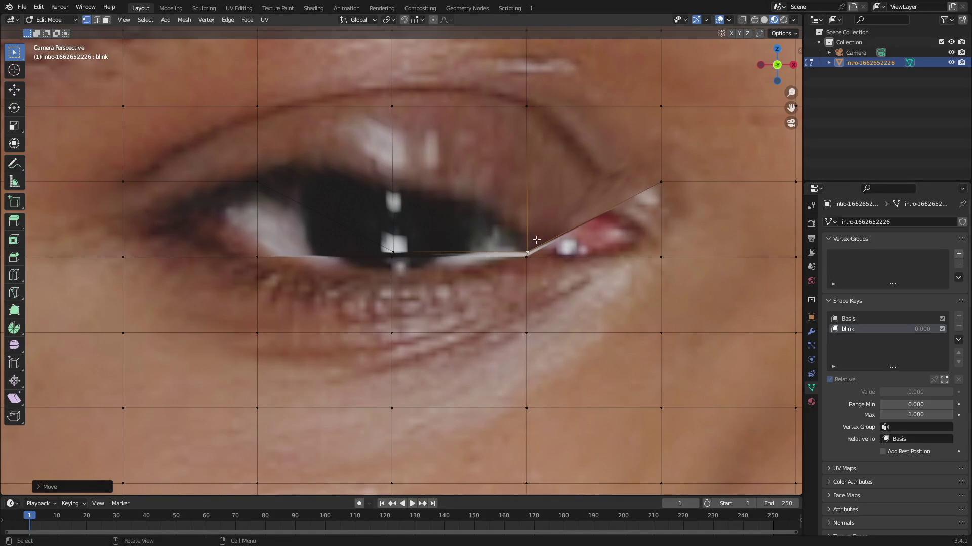
# - Try to close the inner eye corner by moving its upper vertex down and its lower vertex slightly up
pyautogui.click(661, 182)
pyautogui.press('g')
pyautogui.click(662, 260)
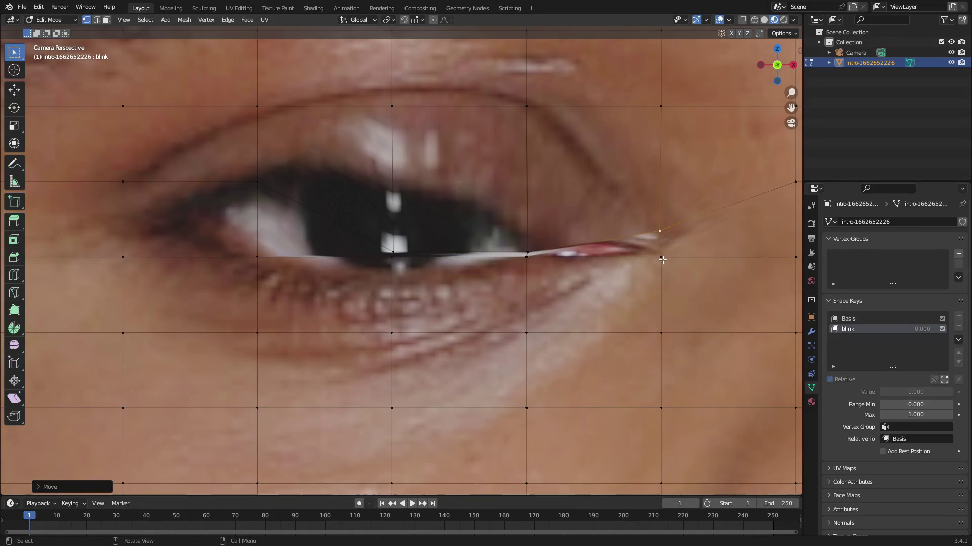
pyautogui.click(661, 258)
pyautogui.press('g')
pyautogui.click(663, 248)
# - Try lowering the two upper-lid vertices near the outer eye corner toward the lower lid, the inner one about 0.11 m
pyautogui.click(124, 182)
pyautogui.press('g')
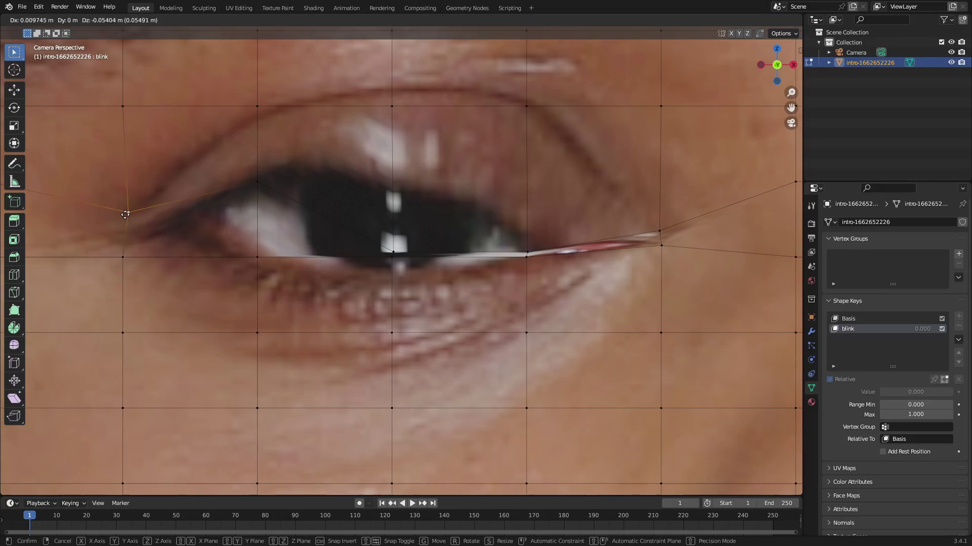
pyautogui.click(124, 223)
pyautogui.click(254, 182)
pyautogui.press('g')
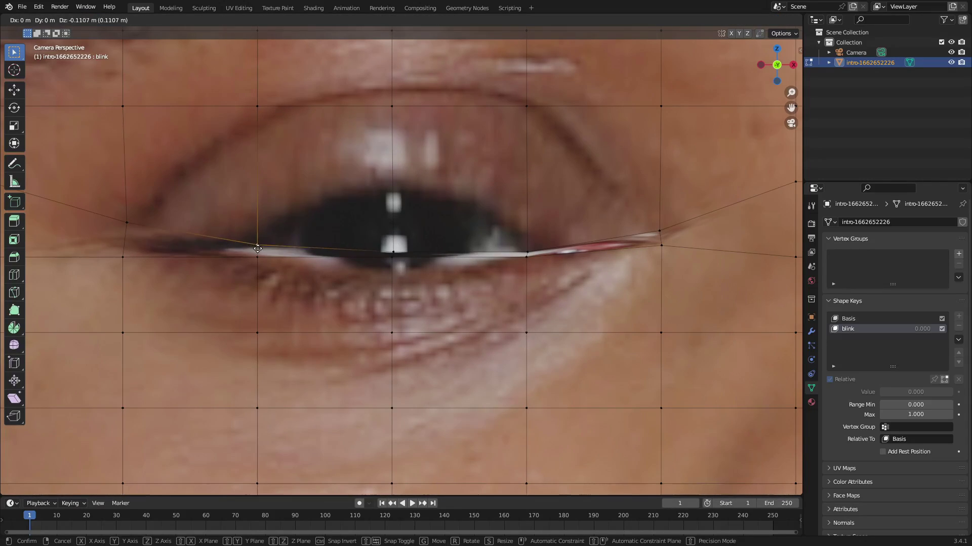
pyautogui.click(254, 247)
# - Undo all vertex moves around the eye to restore the regular grid
pyautogui.click(393, 106)
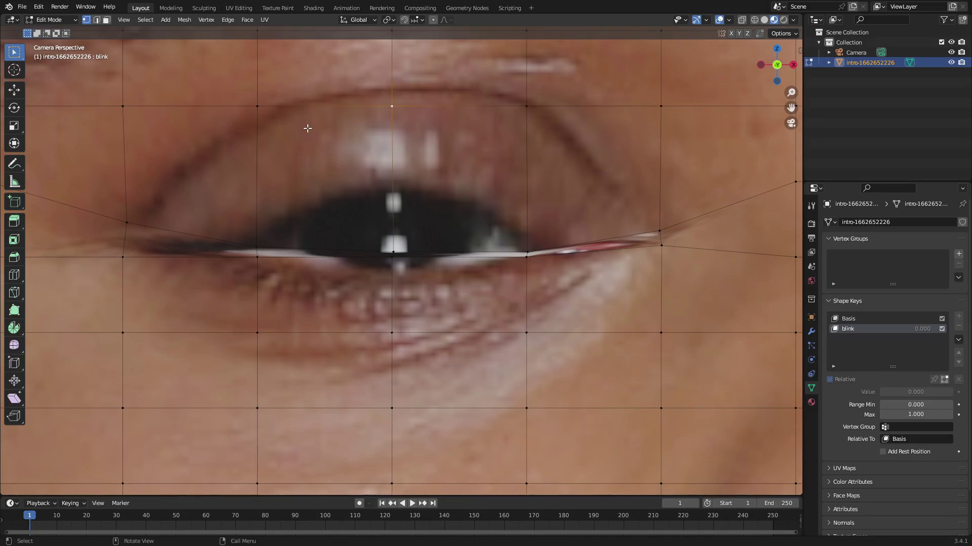
pyautogui.hotkey('ctrl', 'z')
pyautogui.hotkey('ctrl', 'z')
pyautogui.hotkey('ctrl', 'z')
pyautogui.hotkey('ctrl', 'z')
pyautogui.hotkey('ctrl', 'z')
pyautogui.hotkey('ctrl', 'z')
pyautogui.hotkey('ctrl', 'z')
pyautogui.hotkey('ctrl', 'z')
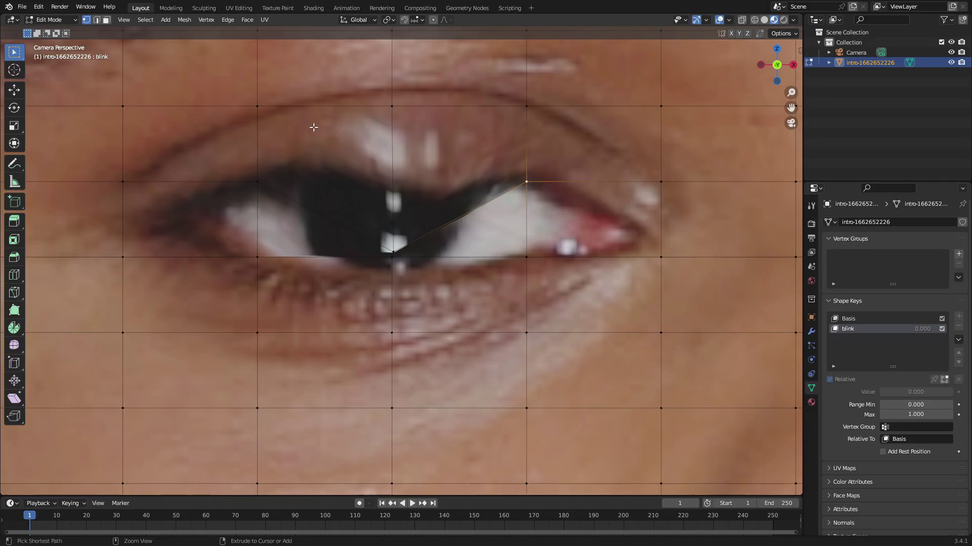
pyautogui.hotkey('ctrl', 'z')
pyautogui.hotkey('ctrl', 'z')
# - Select the whole mesh and subdivide it once more for a finer grid around the eye
pyautogui.rightClick(314, 128)
pyautogui.press('a')
pyautogui.rightClick(426, 121)
pyautogui.click(425, 121)
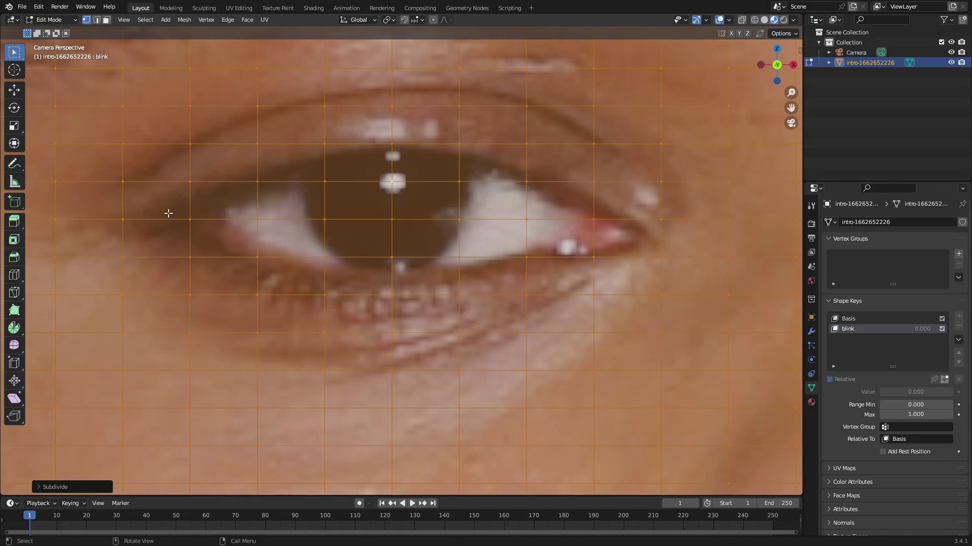
# - Lower the vertices across the middle of the eye onto the lower lid line and nudge the one below the pupil down
pyautogui.click(251, 219)
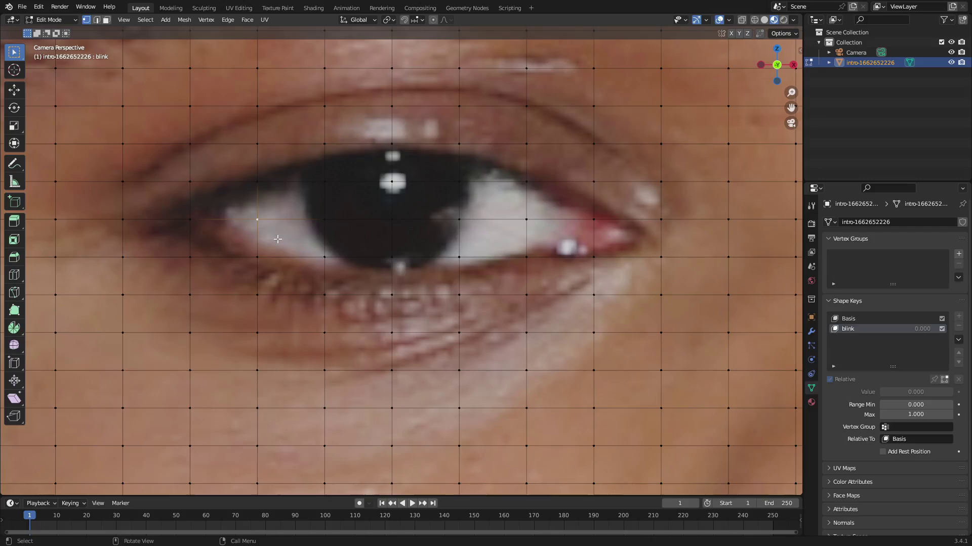
pyautogui.press('g')
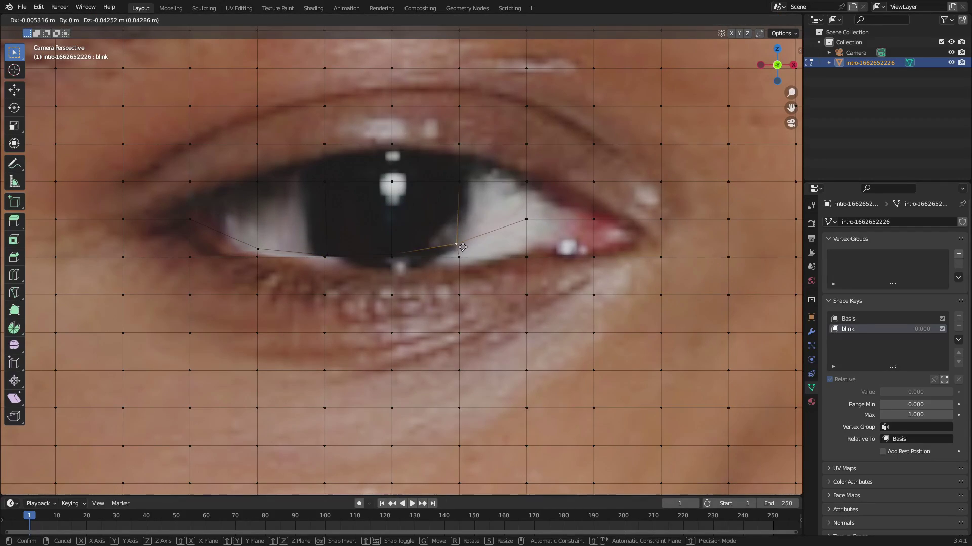
pyautogui.click(466, 251)
pyautogui.click(391, 257)
pyautogui.press('g')
pyautogui.click(397, 265)
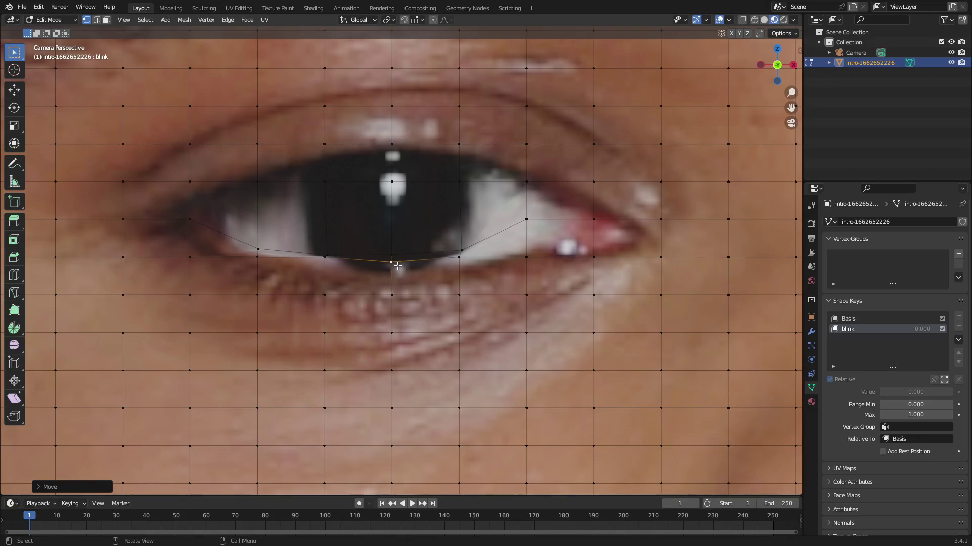
pyautogui.press('g')
pyautogui.click(398, 265)
# - Adjust the vertex at the iris's inner edge and lower its neighbour toward the nose about 0.05 m to the lower lid
pyautogui.click(464, 249)
pyautogui.press('g')
pyautogui.click(461, 252)
pyautogui.click(526, 220)
pyautogui.press('g')
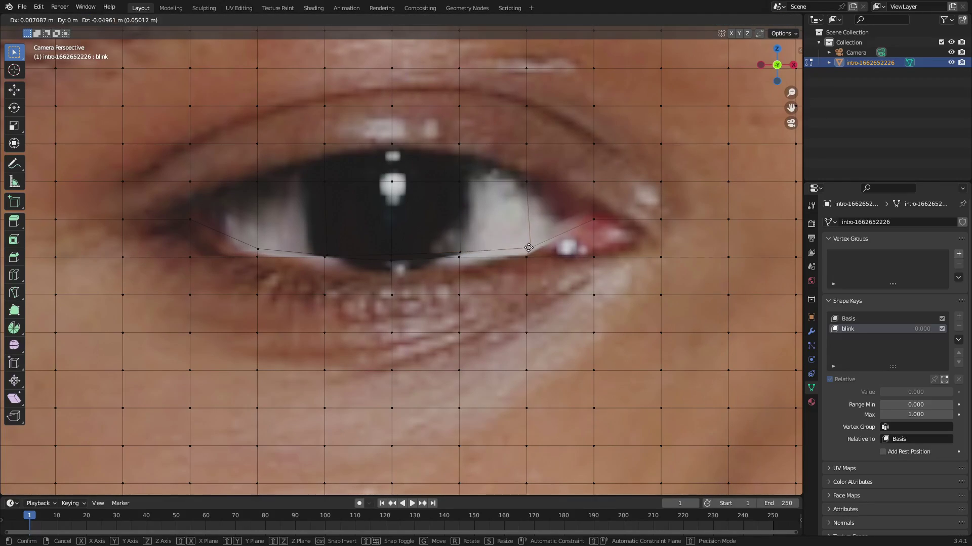
pyautogui.click(529, 250)
# - Nudge the two close-set vertices below the iris's inner edge slightly down to follow the lower lid
pyautogui.click(457, 257)
pyautogui.press('g')
pyautogui.click(458, 263)
pyautogui.click(460, 253)
pyautogui.press('g')
pyautogui.click(460, 258)
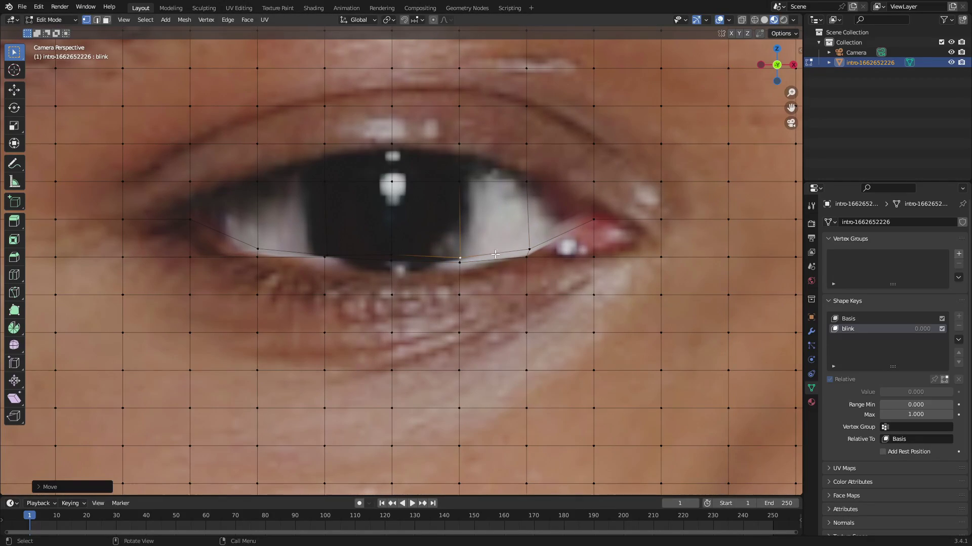
# - Refine the lower-lid vertex over the inner eye white and lower the next one toward the tear duct about 0.03 m
pyautogui.click(530, 249)
pyautogui.press('g')
pyautogui.click(525, 251)
pyautogui.click(592, 218)
pyautogui.press('g')
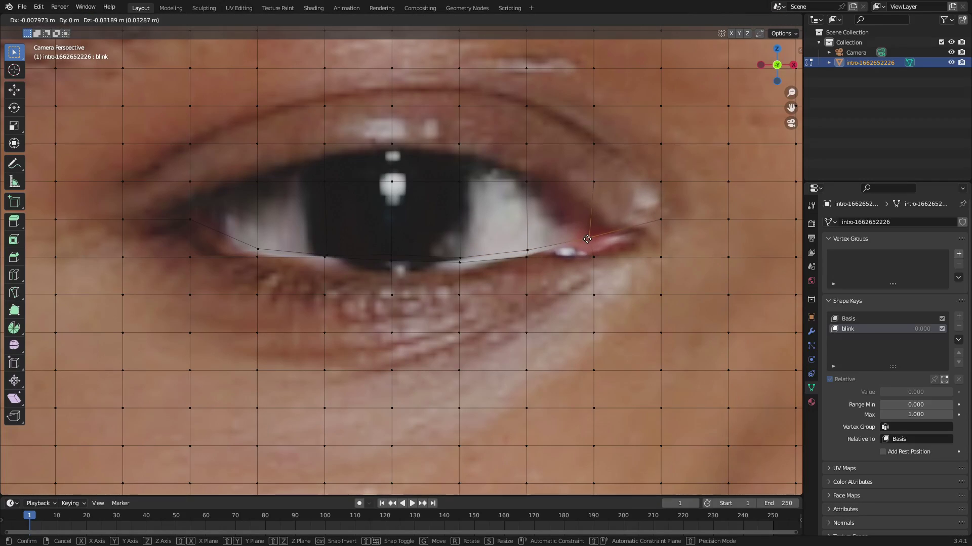
pyautogui.click(591, 234)
# - Lower the three grid vertices from the outer eye white to the pupil's centre down to just above the lower lid line
pyautogui.click(250, 192)
pyautogui.press('g')
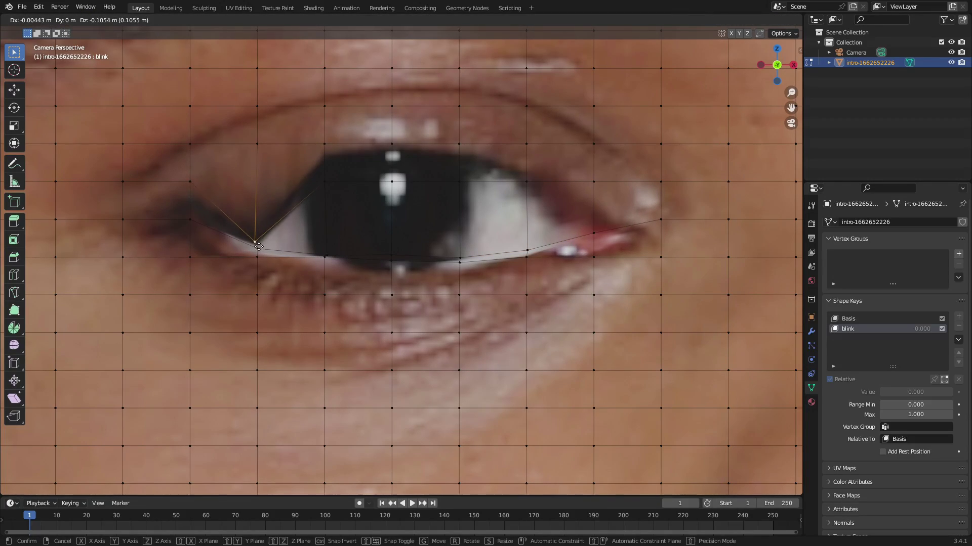
pyautogui.click(248, 253)
pyautogui.click(326, 184)
pyautogui.press('g')
pyautogui.click(324, 250)
pyautogui.click(392, 182)
pyautogui.press('g')
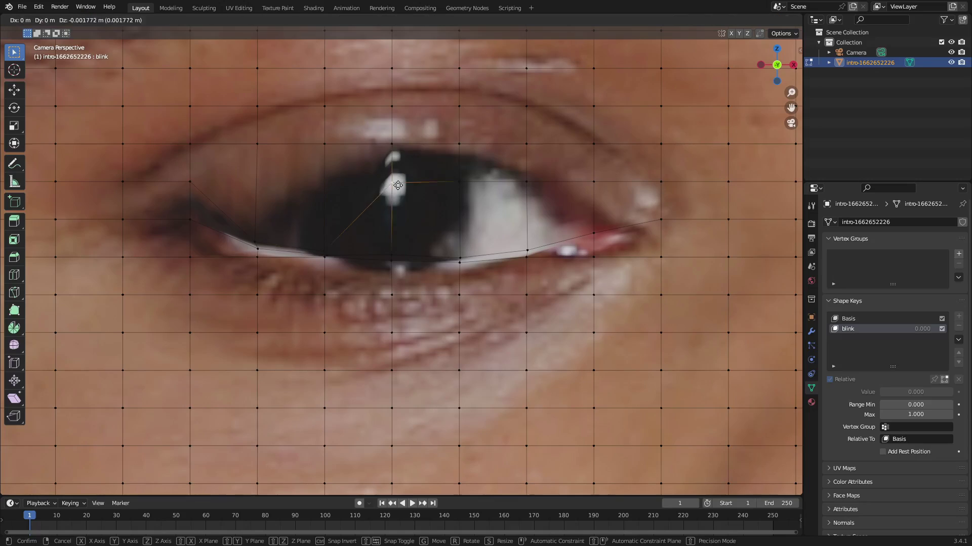
pyautogui.click(398, 252)
# - Lower the next three vertices of that row, from the iris's inner edge to the tear duct, onto the lower lid line
pyautogui.click(459, 181)
pyautogui.press('g')
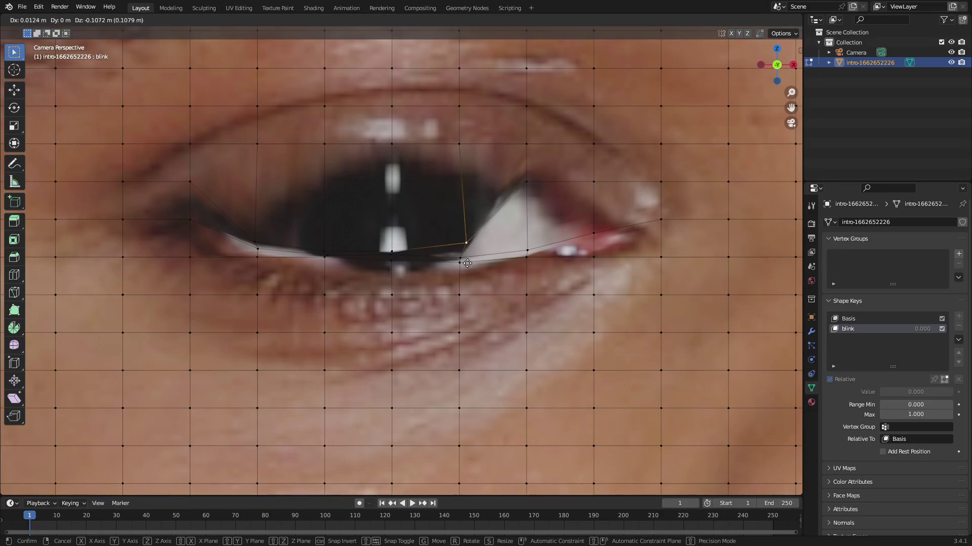
pyautogui.click(464, 273)
pyautogui.click(528, 182)
pyautogui.press('g')
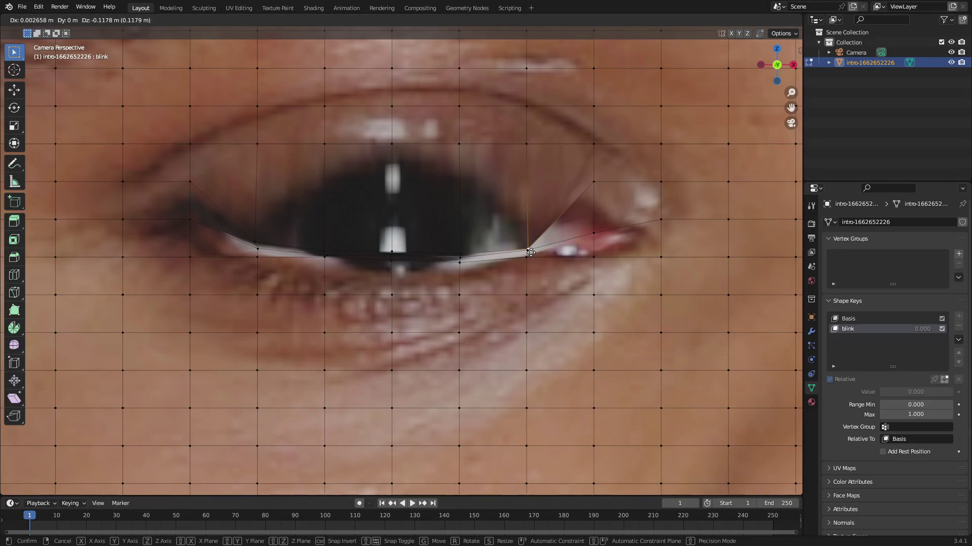
pyautogui.click(529, 251)
pyautogui.click(594, 183)
pyautogui.press('g')
pyautogui.click(595, 229)
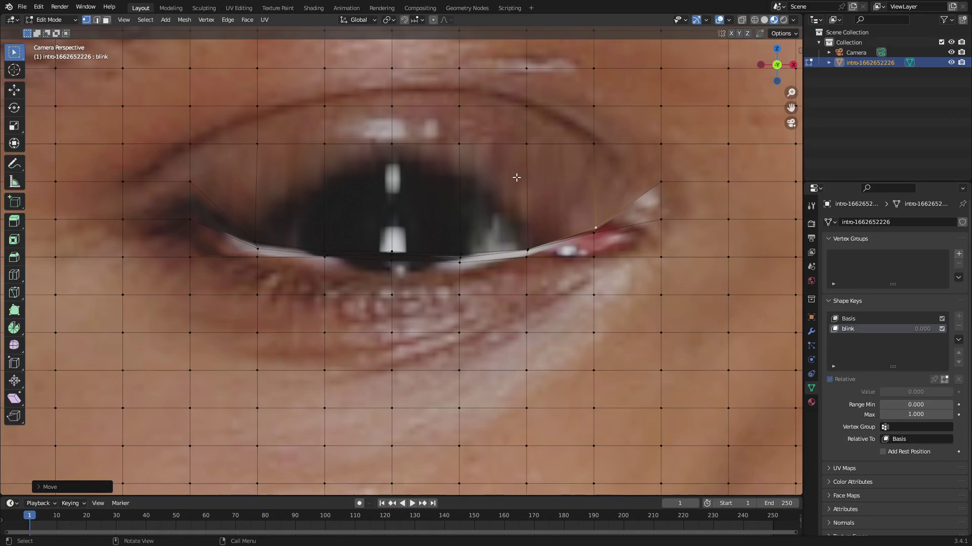
# - Pull the two upper-lid vertices above the inner eye white and tear duct down to just above the closed lid line
pyautogui.click(527, 146)
pyautogui.press('g')
pyautogui.click(530, 231)
pyautogui.click(593, 145)
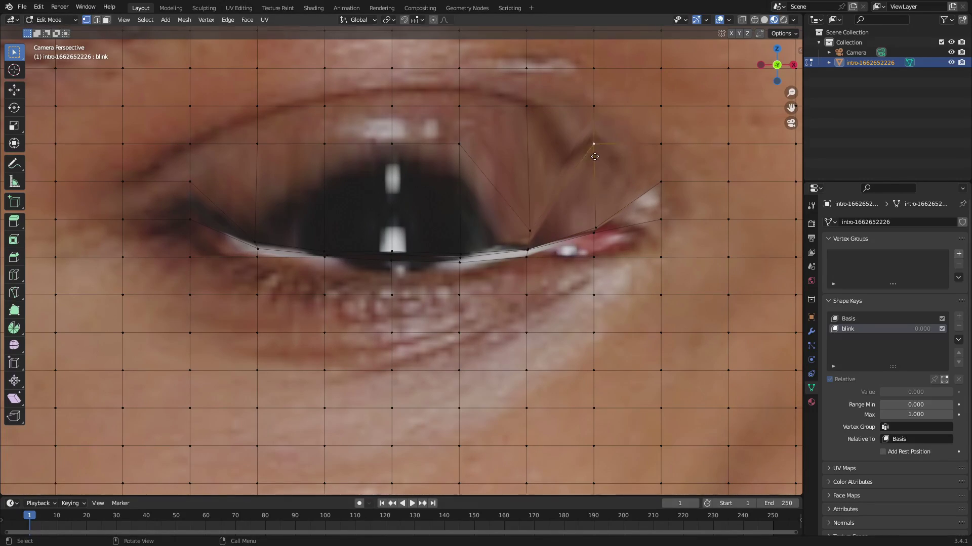
pyautogui.press('g')
pyautogui.click(597, 231)
# - Lower the column of vertices at the inner eye corner so they taper toward the closed lid line
pyautogui.click(660, 182)
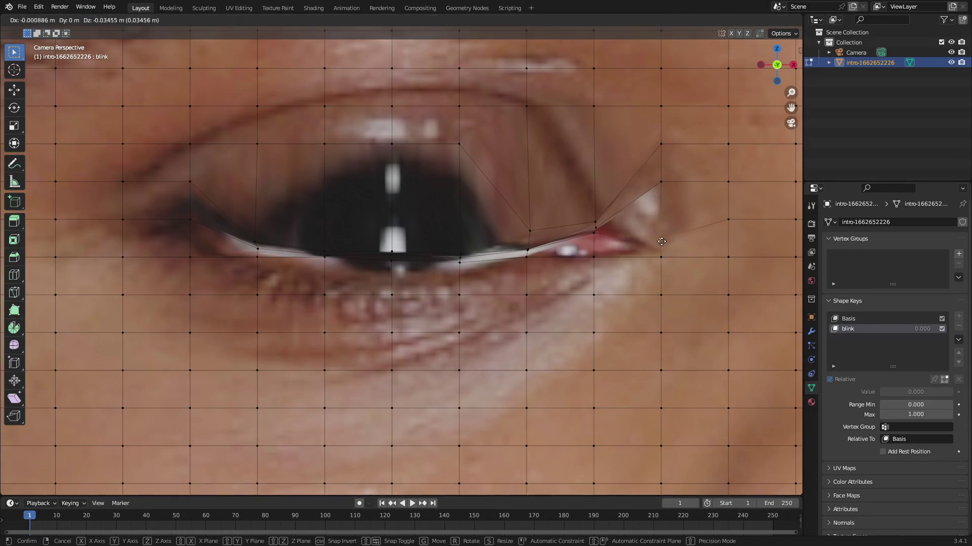
pyautogui.press('g')
pyautogui.click(660, 228)
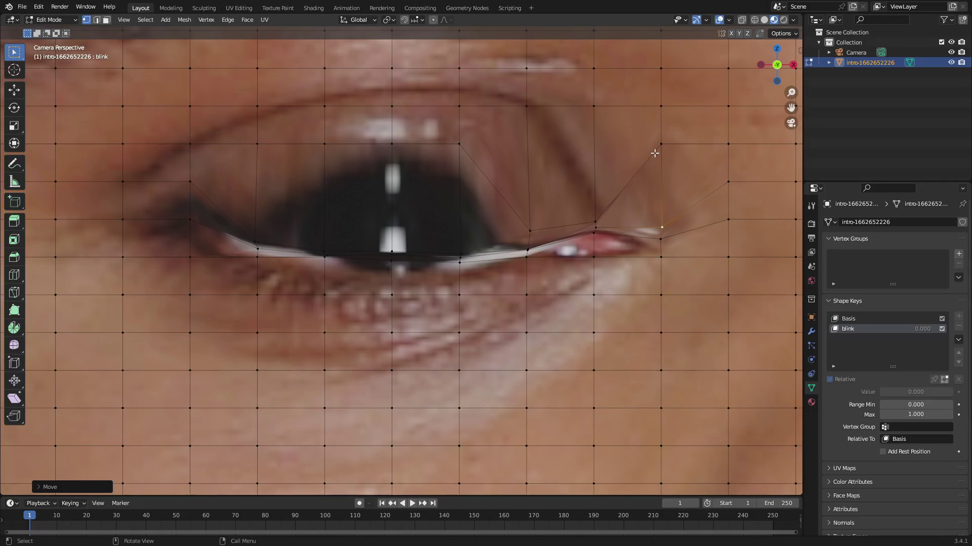
pyautogui.click(660, 146)
pyautogui.press('g')
pyautogui.click(661, 196)
# - Lower the upper-lid vertex above the iris's inner edge to the closed lid line and nudge its neighbour toward the nose down
pyautogui.click(459, 144)
pyautogui.press('g')
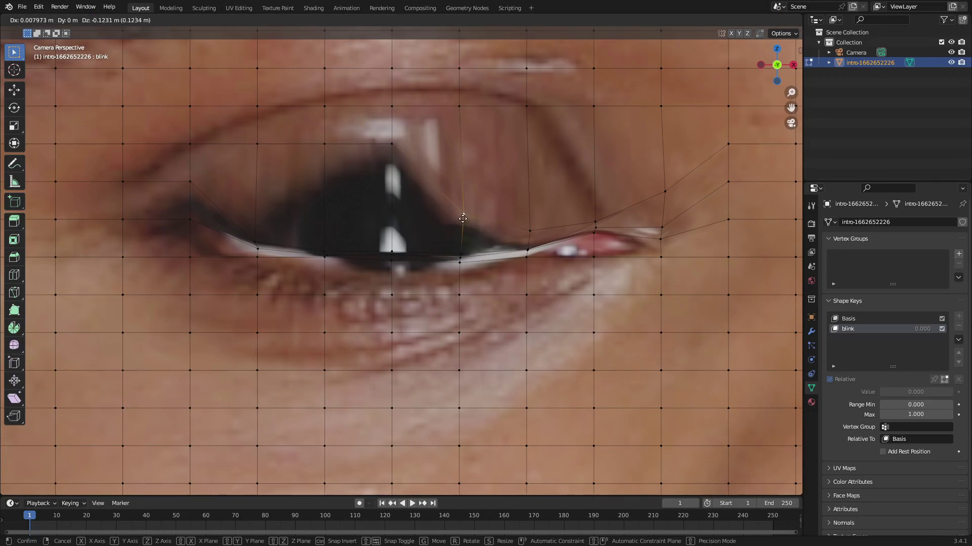
pyautogui.click(462, 246)
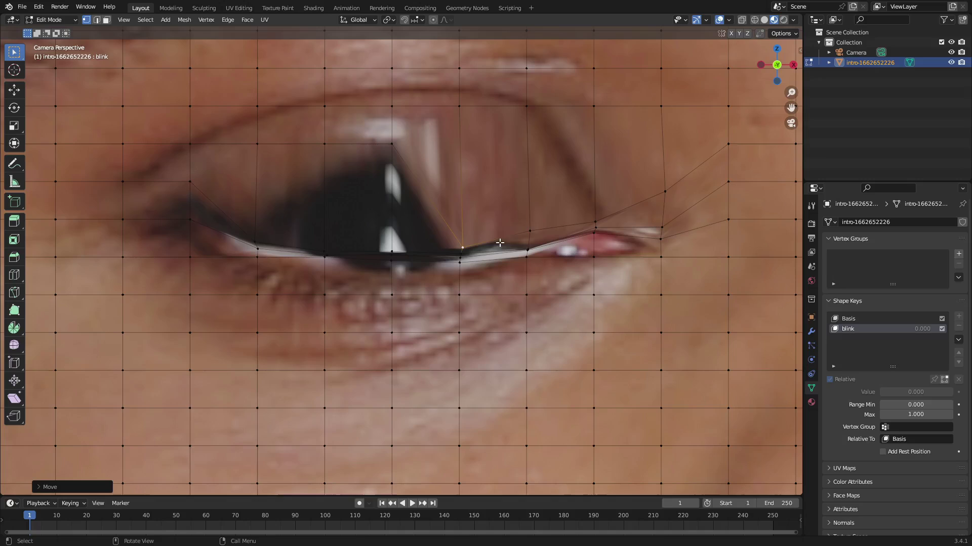
pyautogui.press('g')
pyautogui.click(471, 242)
pyautogui.click(527, 228)
pyautogui.press('g')
pyautogui.click(527, 240)
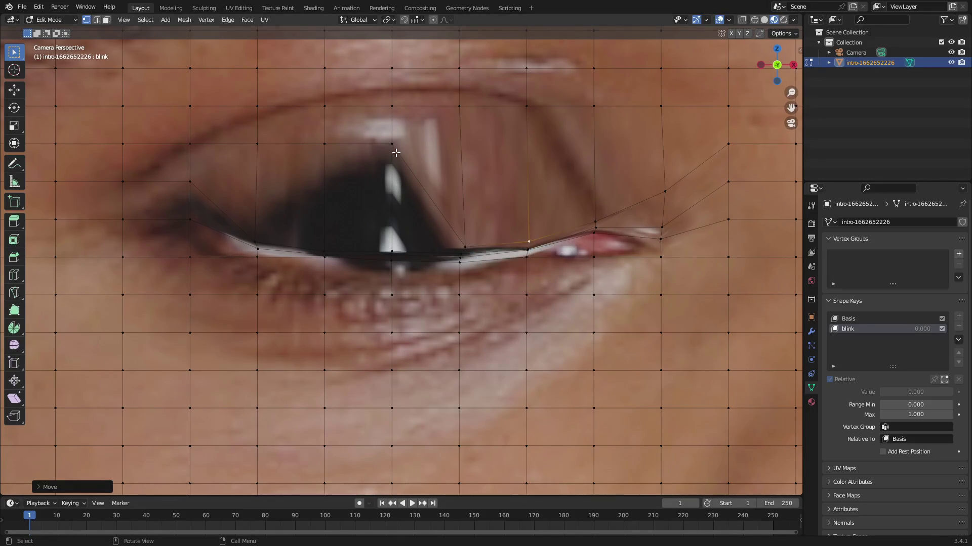
# - Pull the three upper-lid vertices from above the pupil to the outer eye white down to the closed lid line
pyautogui.click(393, 143)
pyautogui.press('g')
pyautogui.click(392, 250)
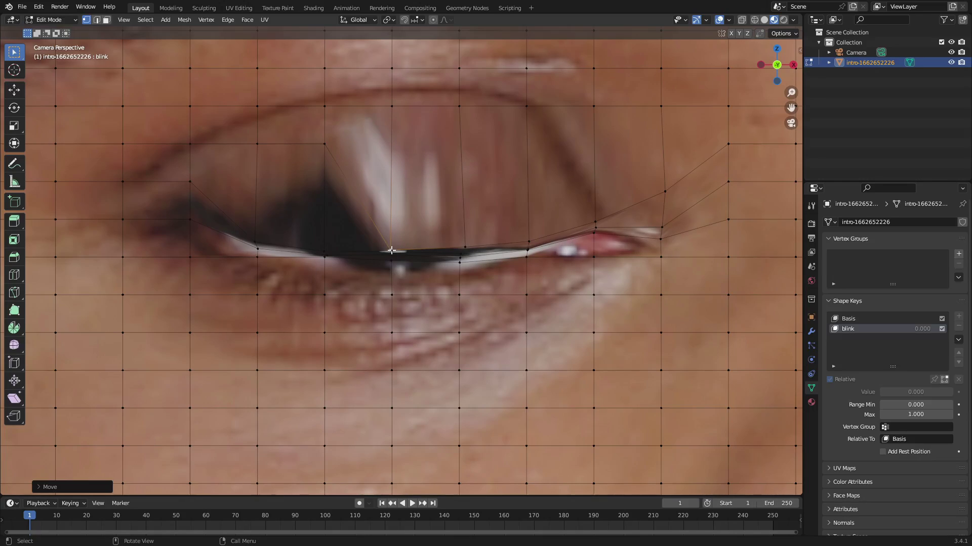
pyautogui.click(326, 146)
pyautogui.press('g')
pyautogui.click(324, 252)
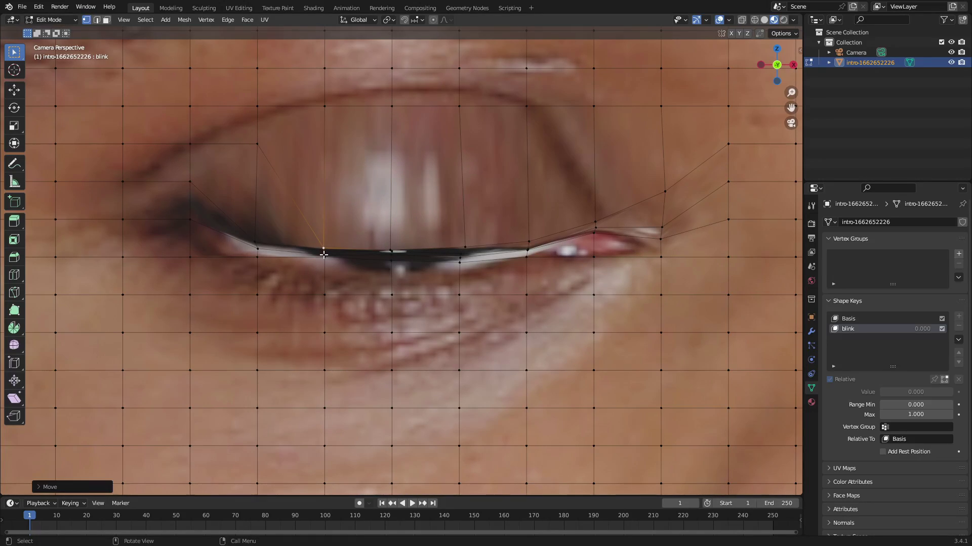
pyautogui.click(258, 145)
pyautogui.press('g')
pyautogui.click(258, 242)
# - Lower the column of vertices at the outer eye corner so the upper lid slopes into the closed lid line
pyautogui.click(190, 181)
pyautogui.press('g')
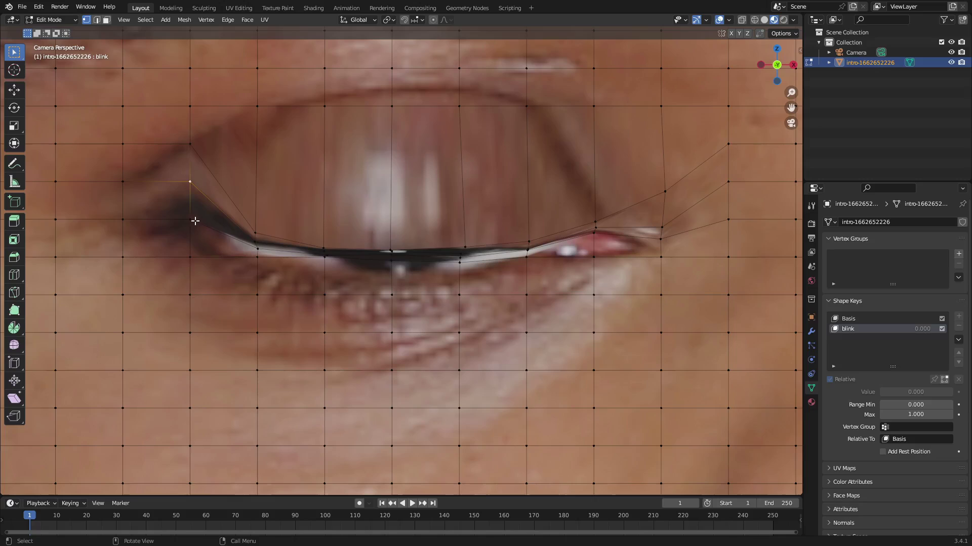
pyautogui.click(194, 224)
pyautogui.click(194, 181)
pyautogui.press('g')
pyautogui.click(193, 206)
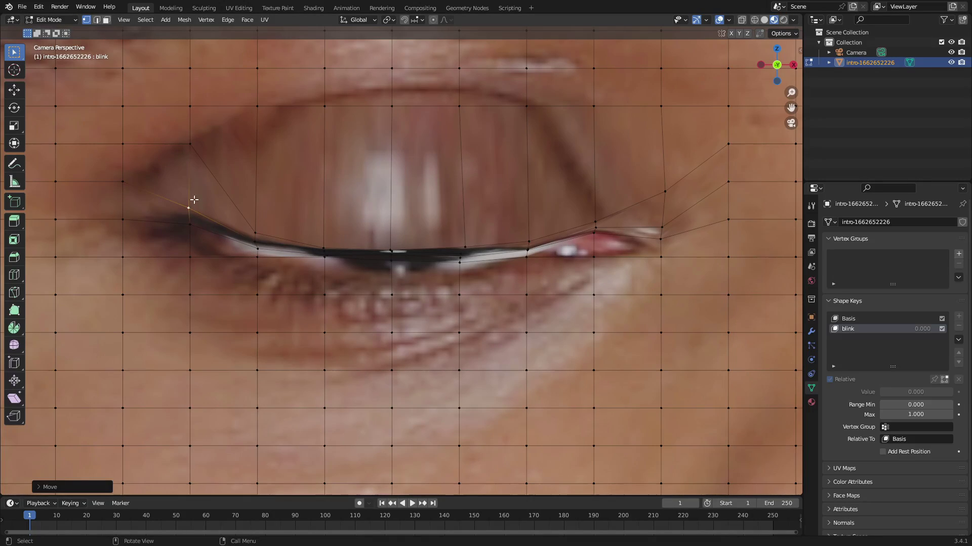
pyautogui.click(190, 144)
pyautogui.press('g')
pyautogui.click(190, 181)
# - Lower two vertices on the outer part of the eyelid crease and one on its inner part slightly, by about 0.02 m
pyautogui.click(256, 106)
pyautogui.press('g')
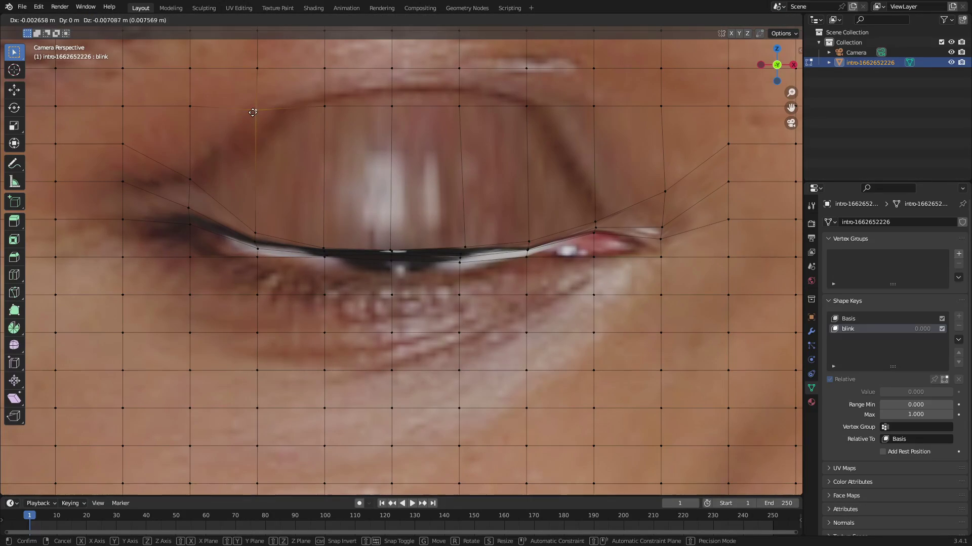
pyautogui.click(253, 118)
pyautogui.click(325, 106)
pyautogui.press('g')
pyautogui.click(325, 115)
pyautogui.click(526, 106)
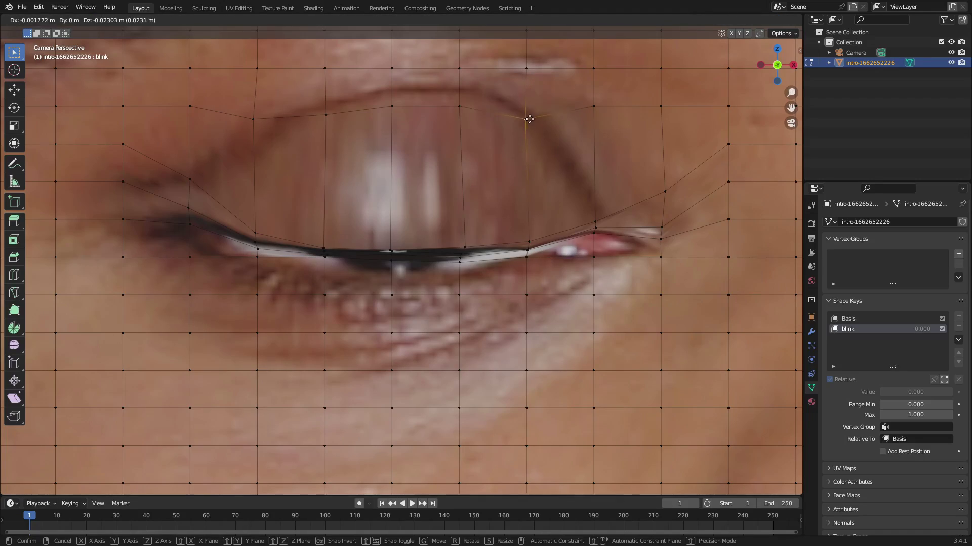
pyautogui.press('g')
pyautogui.click(527, 120)
# - Compare the deformed eye with the undeformed face by toggling between Edit Mode and Object Mode
pyautogui.scroll(-10, 451, 229)
pyautogui.press('Tab')
pyautogui.press('Tab')
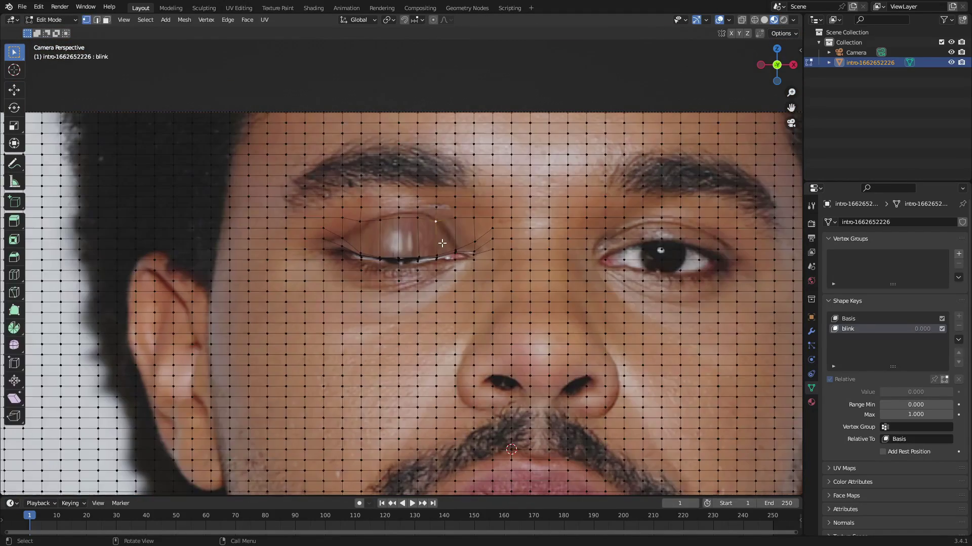
pyautogui.press('Tab')
pyautogui.press('Tab')
pyautogui.scroll(10, 436, 234)
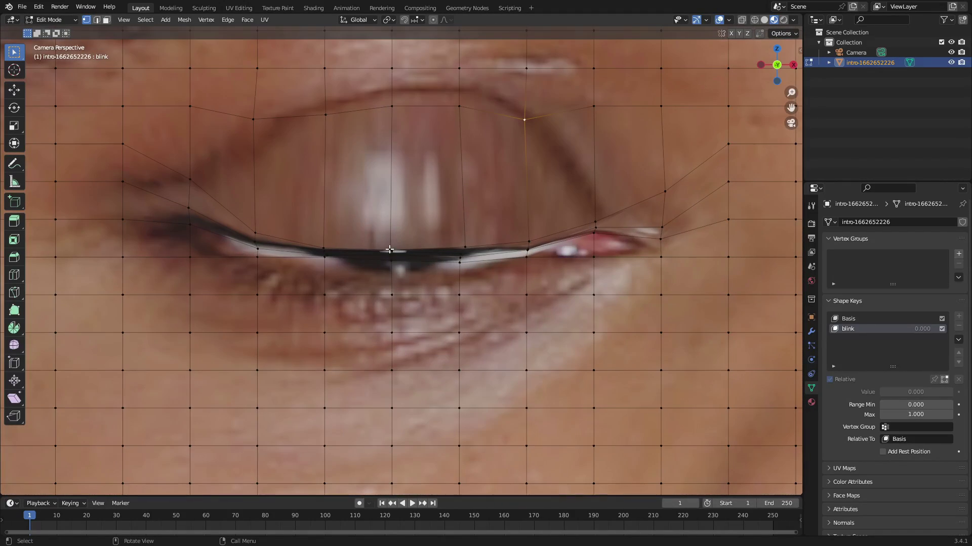
# - Raise the lower-lid vertex below the outer eye white to meet the closed upper lid
pyautogui.click(250, 259)
pyautogui.press('g')
pyautogui.click(258, 247)
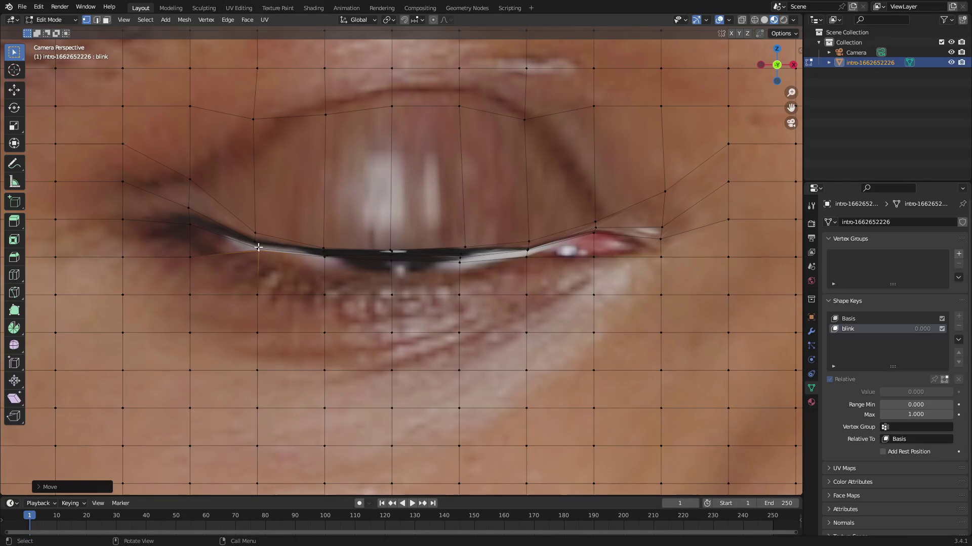
pyautogui.press('g')
pyautogui.click(256, 245)
pyautogui.click(259, 248)
pyautogui.press('g')
pyautogui.click(258, 247)
# - Raise the lower-lid vertex at the outer eye corner about 0.04 m and fine-tune the lid vertex just above it
pyautogui.click(193, 255)
pyautogui.press('g')
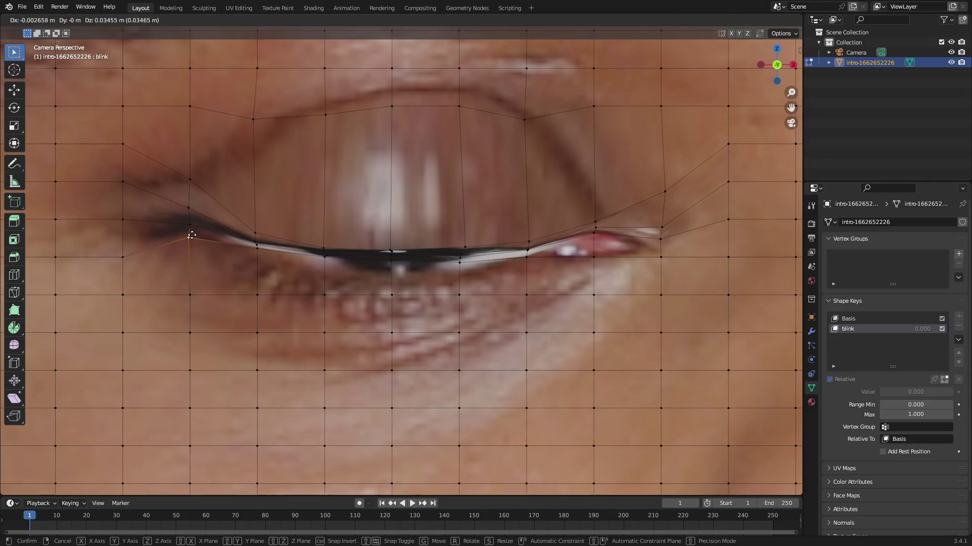
pyautogui.click(195, 231)
pyautogui.click(194, 223)
pyautogui.press('g')
pyautogui.click(196, 220)
# - Fine-tune the closely spaced lid vertices below the iris's outer edge and the outer eye white to narrow the remaining gap
pyautogui.click(325, 259)
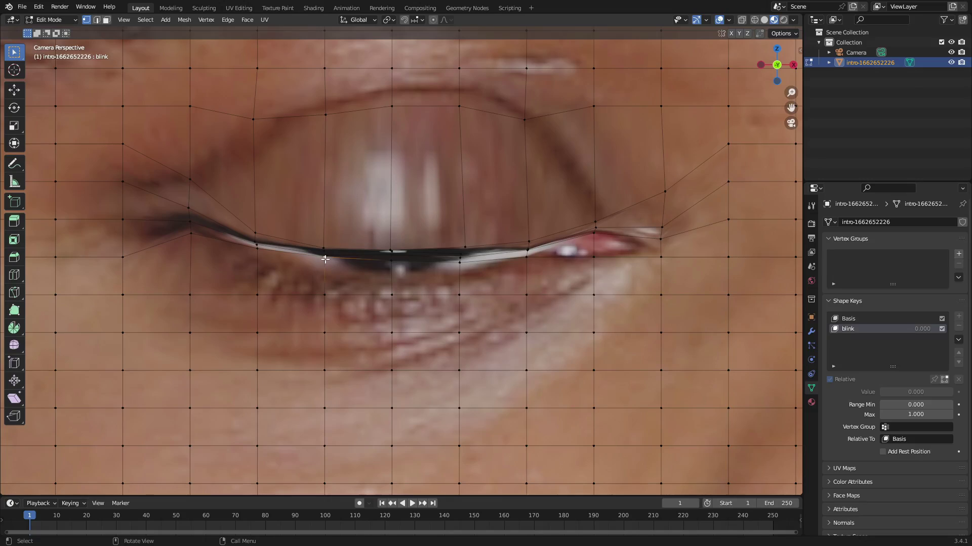
pyautogui.press('g')
pyautogui.click(327, 257)
pyautogui.click(262, 249)
pyautogui.press('g')
pyautogui.click(262, 247)
pyautogui.click(254, 241)
pyautogui.press('g')
pyautogui.click(256, 240)
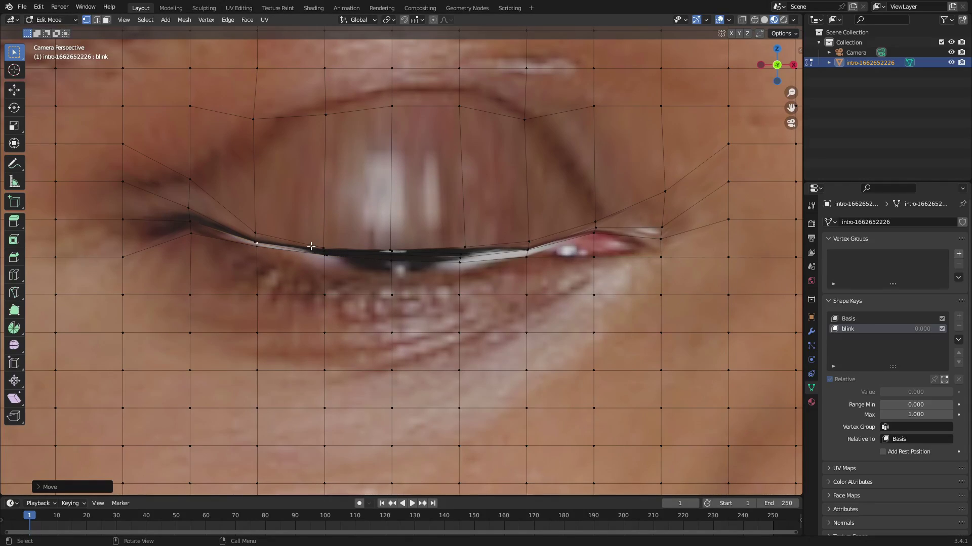
# - Raise the three vertices in the row just below the closed lower lid, from under the iris out to the outer eye corner
pyautogui.click(392, 295)
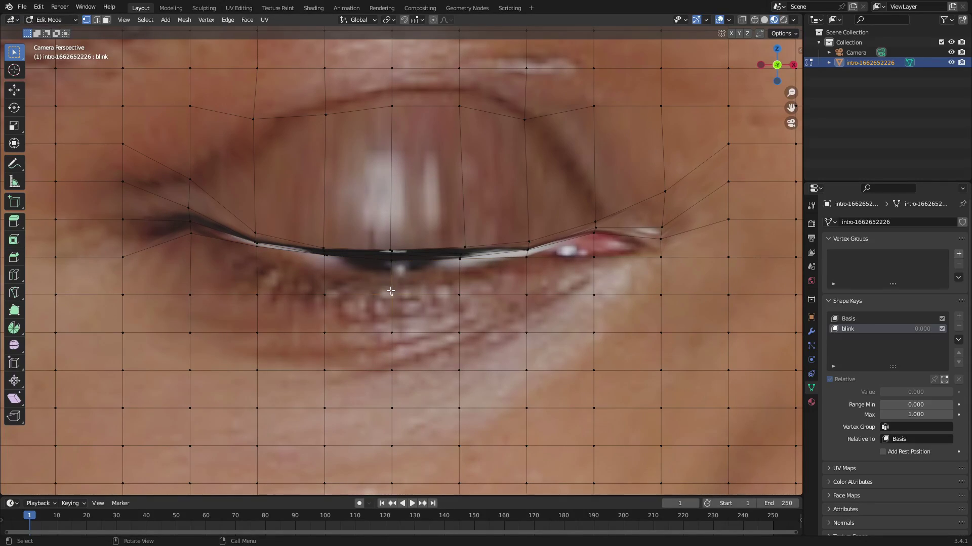
pyautogui.press('g')
pyautogui.click(391, 276)
pyautogui.click(326, 289)
pyautogui.press('g')
pyautogui.click(328, 273)
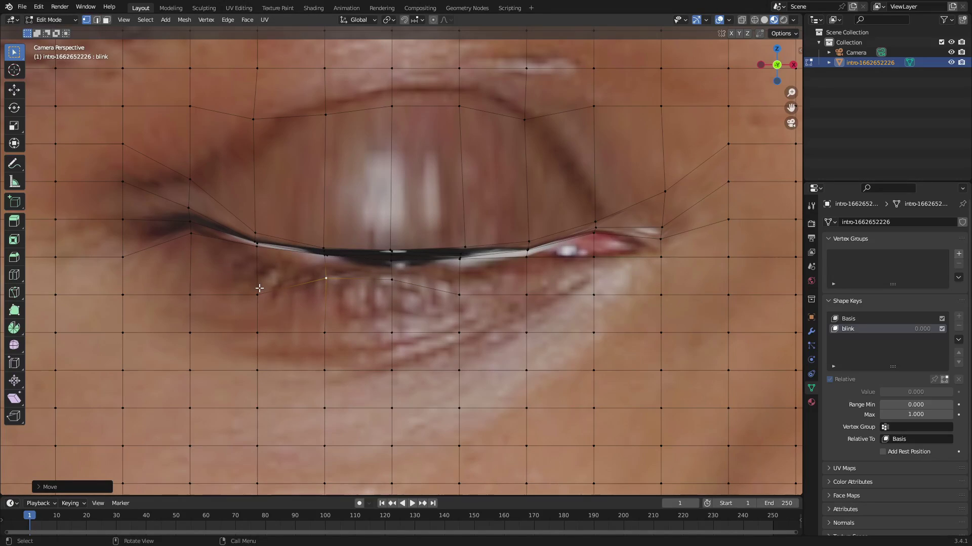
pyautogui.click(259, 289)
pyautogui.press('g')
pyautogui.click(259, 270)
# - Raise the next three vertices in the row below the lower lid, from the iris's inner edge to the inner eye corner
pyautogui.click(458, 294)
pyautogui.press('g')
pyautogui.click(461, 277)
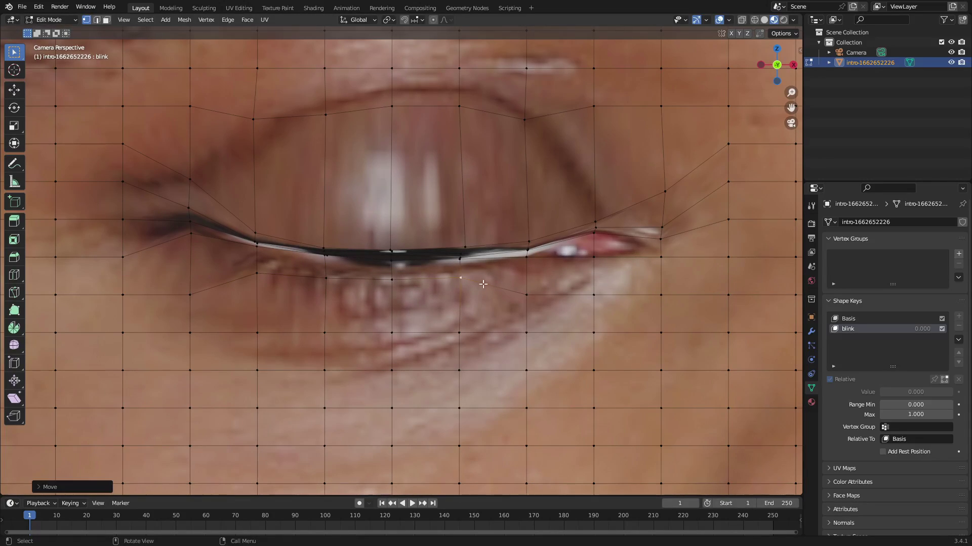
pyautogui.click(526, 295)
pyautogui.press('g')
pyautogui.click(529, 267)
pyautogui.click(595, 295)
pyautogui.press('g')
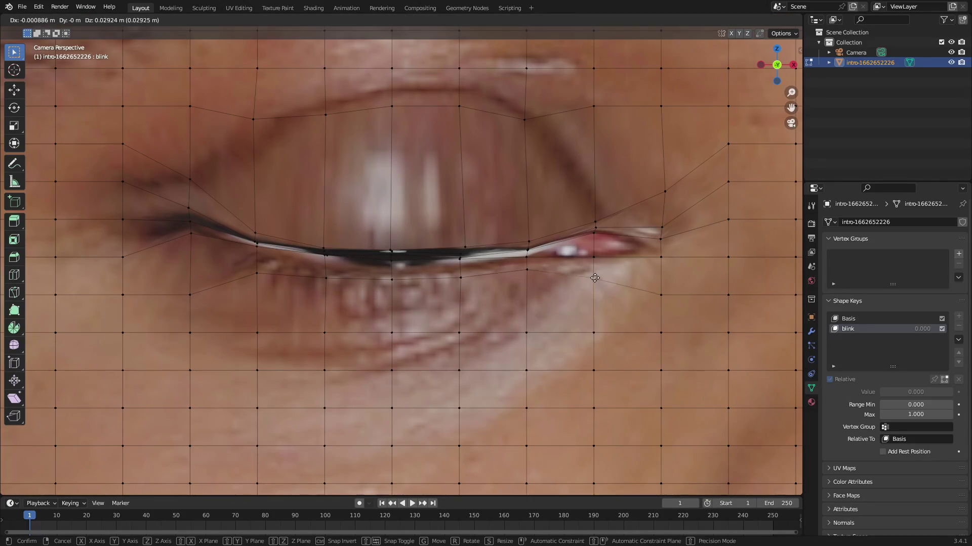
pyautogui.click(594, 265)
# - Try raising the two lower-lid vertices around the inner eye corner and undo the moves
pyautogui.click(593, 256)
pyautogui.press('g')
pyautogui.click(595, 244)
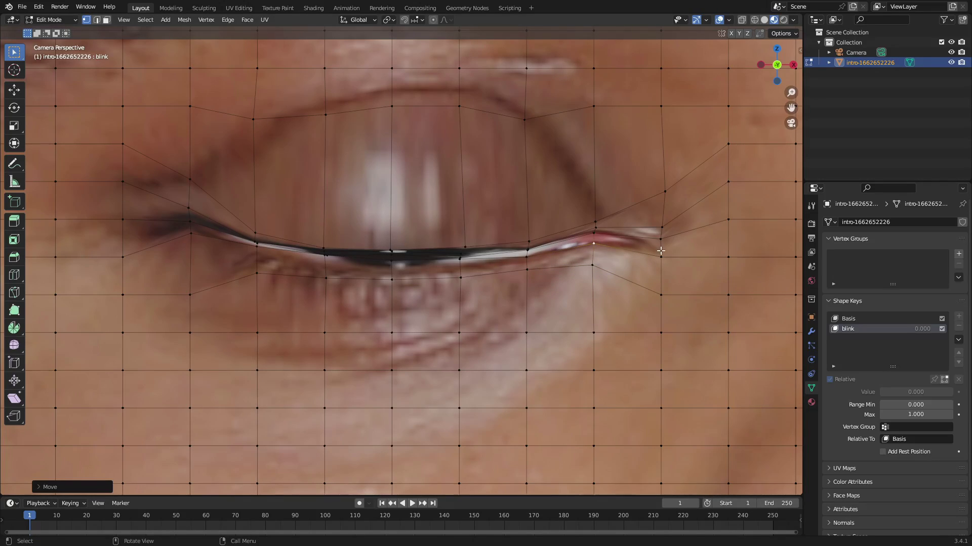
pyautogui.click(661, 257)
pyautogui.press('g')
pyautogui.click(657, 243)
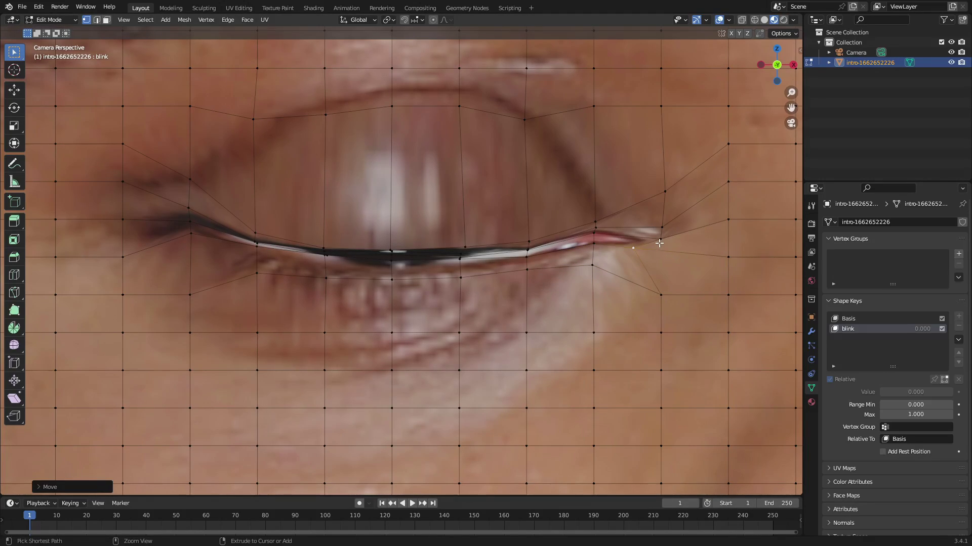
pyautogui.hotkey('ctrl', 'z')
pyautogui.hotkey('ctrl', 'z')
pyautogui.hotkey('ctrl', 'z')
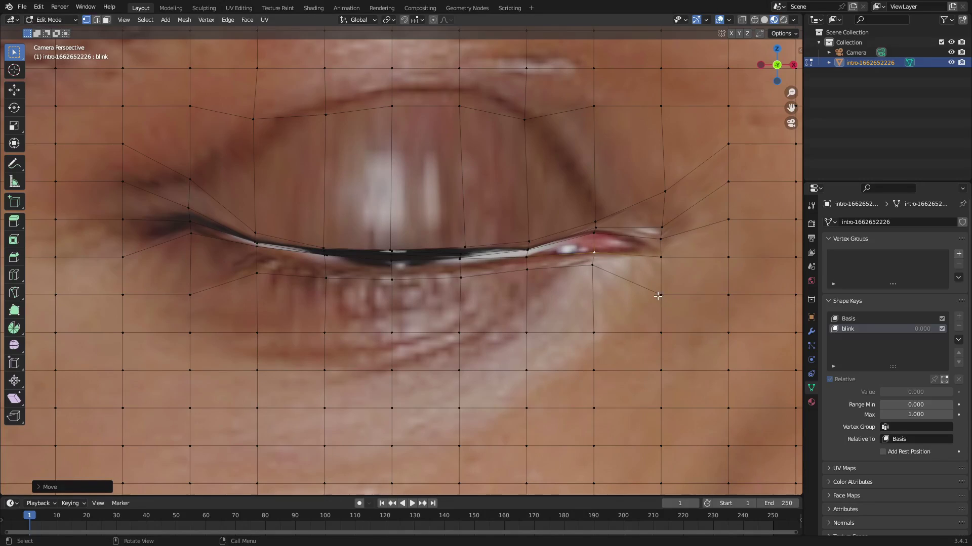
# - Raise the vertex diagonally below the inner eye corner to continue the lifted row under the lower lid
pyautogui.click(657, 296)
pyautogui.press('g')
pyautogui.click(659, 278)
# - Try adjusting the lid vertex at the inner eye corner and undo the move
pyautogui.click(597, 235)
pyautogui.press('g')
pyautogui.click(596, 243)
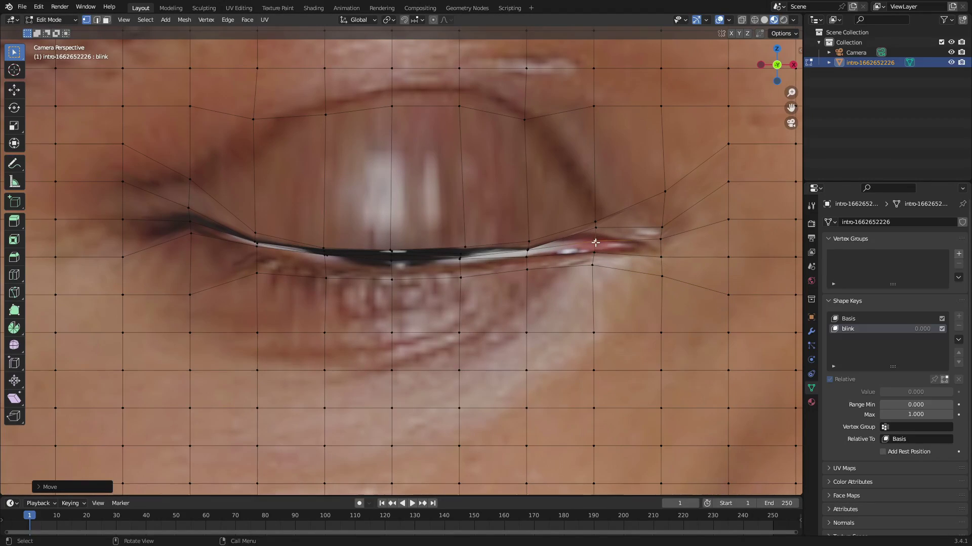
pyautogui.hotkey('ctrl', 'z')
# - Return to Object Mode and preview the finished eye by scrubbing the blink shape key value, leaving it at 0.000
pyautogui.press('Tab')
pyautogui.scroll(-12, 348, 223)
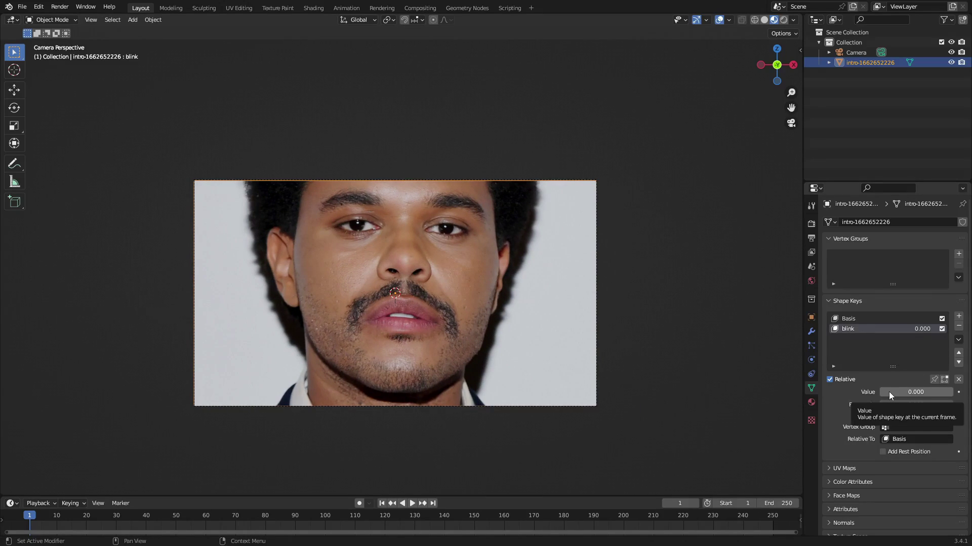
pyautogui.moveTo(888, 391)
pyautogui.mouseDown()
pyautogui.moveTo(950, 391)
pyautogui.moveTo(881, 391)
pyautogui.mouseUp()
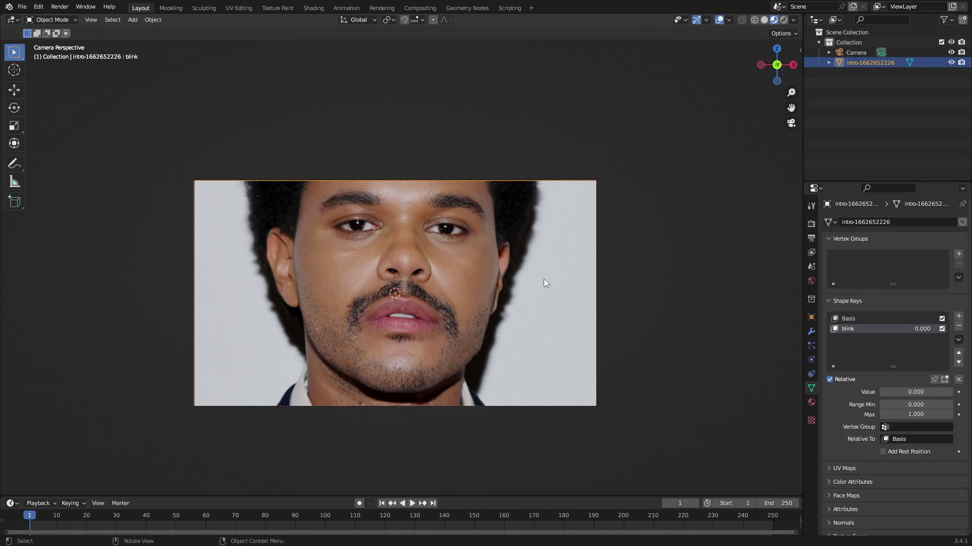
# - Edit the other eye's mesh, lowering the inner eye-white vertex slightly and raising the two lower-lid vertices near the inner corner
pyautogui.scroll(14, 505, 254)
pyautogui.press('Tab')
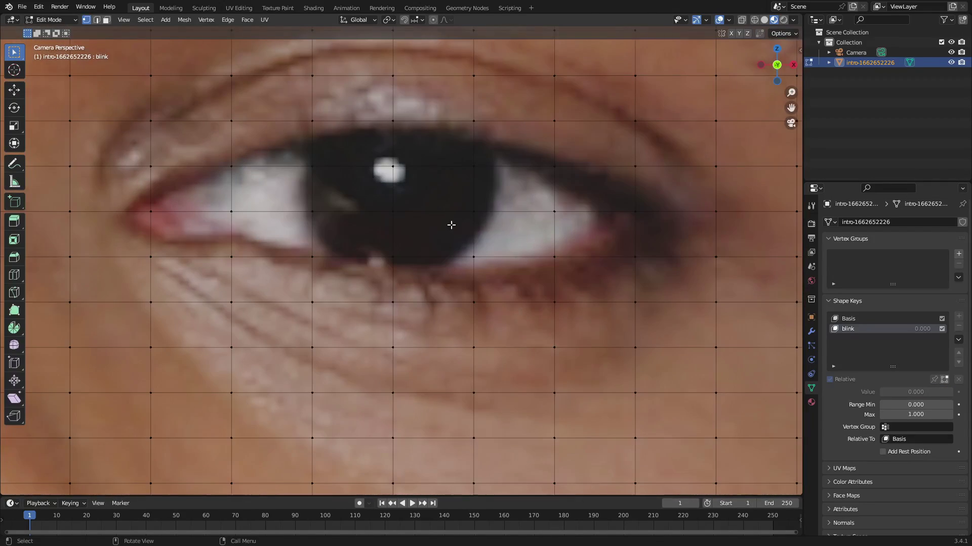
pyautogui.keyDown('shift'); pyautogui.moveTo(281, 252); pyautogui.dragTo(319, 245, button='middle'); pyautogui.keyUp('shift')
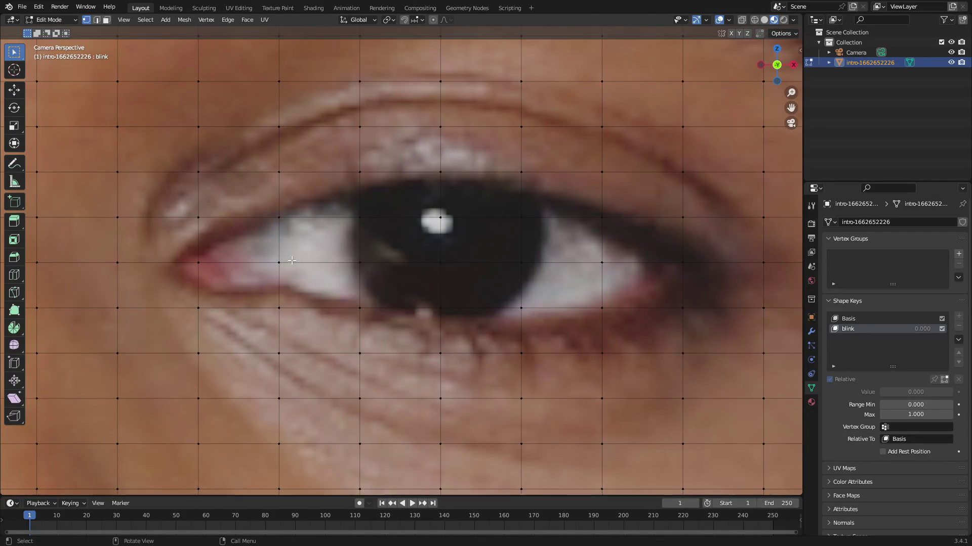
pyautogui.click(287, 261)
pyautogui.press('g')
pyautogui.click(287, 271)
pyautogui.click(205, 306)
pyautogui.press('g')
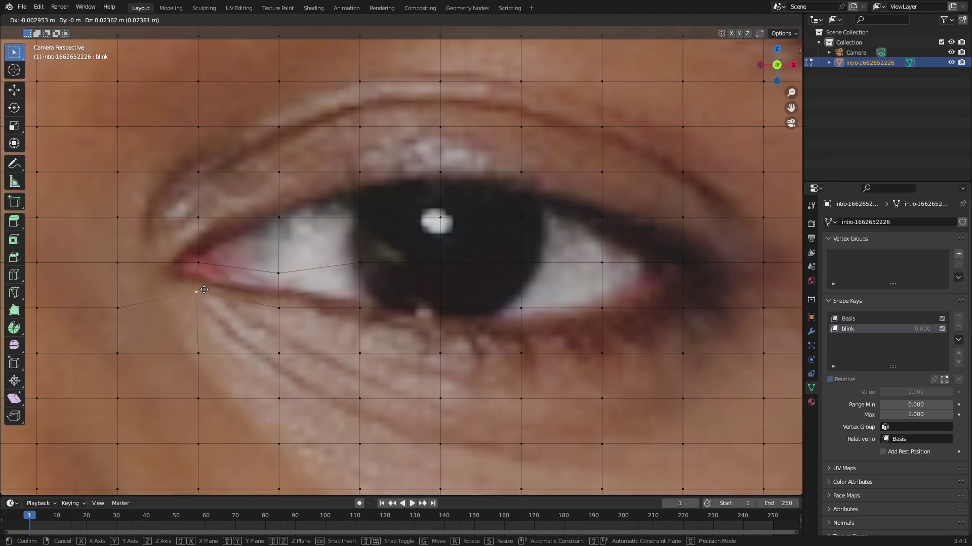
pyautogui.click(208, 297)
pyautogui.click(283, 308)
pyautogui.press('g')
pyautogui.click(284, 305)
# - Pull the vertices over the iris and above its inner edge down to the lower lid line
pyautogui.click(372, 267)
pyautogui.press('g')
pyautogui.click(370, 306)
pyautogui.click(429, 268)
pyautogui.press('g')
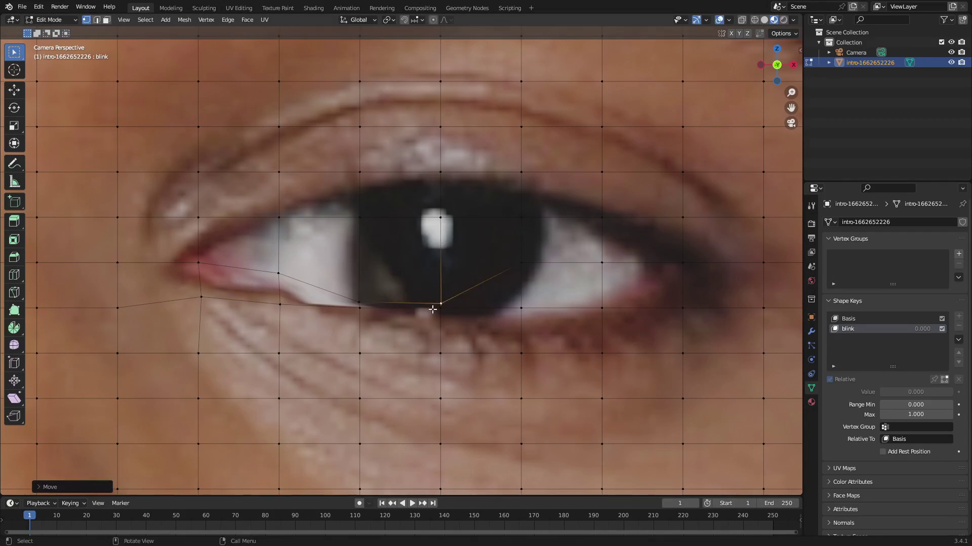
pyautogui.click(444, 299)
pyautogui.click(360, 218)
# - Lower the upper-lid vertices around the inner and outer eye corners to close the eye smoothly at both ends
pyautogui.press('g')
pyautogui.click(360, 297)
pyautogui.click(199, 272)
pyautogui.click(198, 218)
pyautogui.press('g')
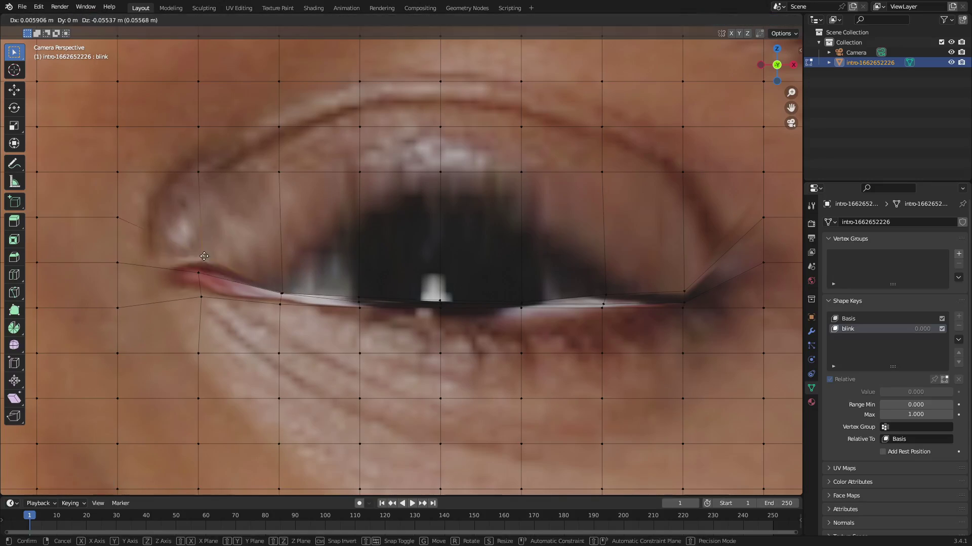
pyautogui.click(687, 287)
pyautogui.click(763, 172)
pyautogui.press('g')
pyautogui.click(768, 237)
pyautogui.click(118, 263)
# - Raise the vertices just below the closed lower lid, under the outer eye corner and the iris
pyautogui.press('g')
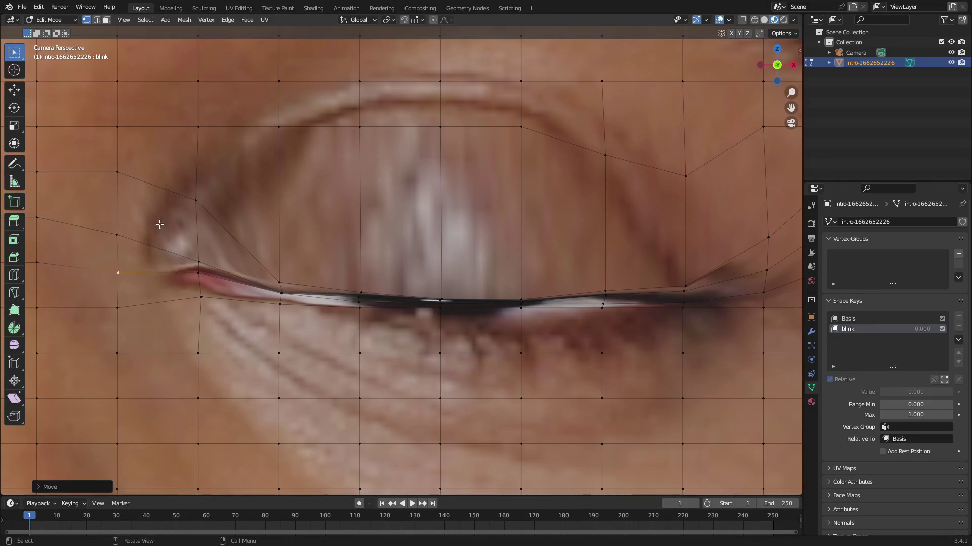
pyautogui.click(683, 353)
pyautogui.press('g')
pyautogui.click(683, 331)
pyautogui.click(436, 349)
pyautogui.press('g')
pyautogui.click(437, 332)
pyautogui.click(359, 353)
# - Return to Object Mode and preview both eyes blinking by scrubbing the blink value, leaving it at 0.000
pyautogui.press('Tab')
pyautogui.scroll(-15, 419, 241)
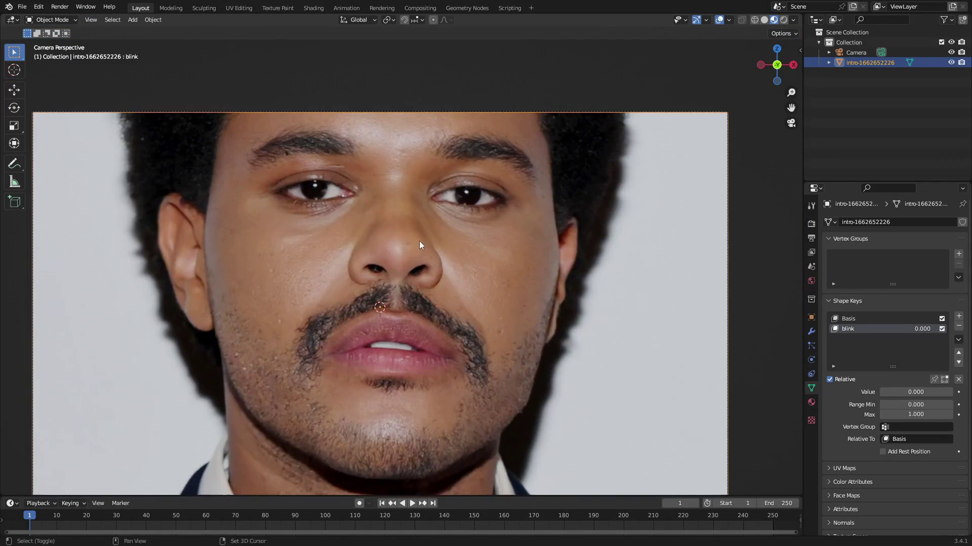
pyautogui.keyDown('shift'); pyautogui.moveTo(419, 240); pyautogui.dragTo(421, 266, button='middle'); pyautogui.keyUp('shift')
pyautogui.scroll(1, 417, 245)
pyautogui.keyDown('shift'); pyautogui.moveTo(437, 231); pyautogui.dragTo(438, 242, button='middle'); pyautogui.keyUp('shift')
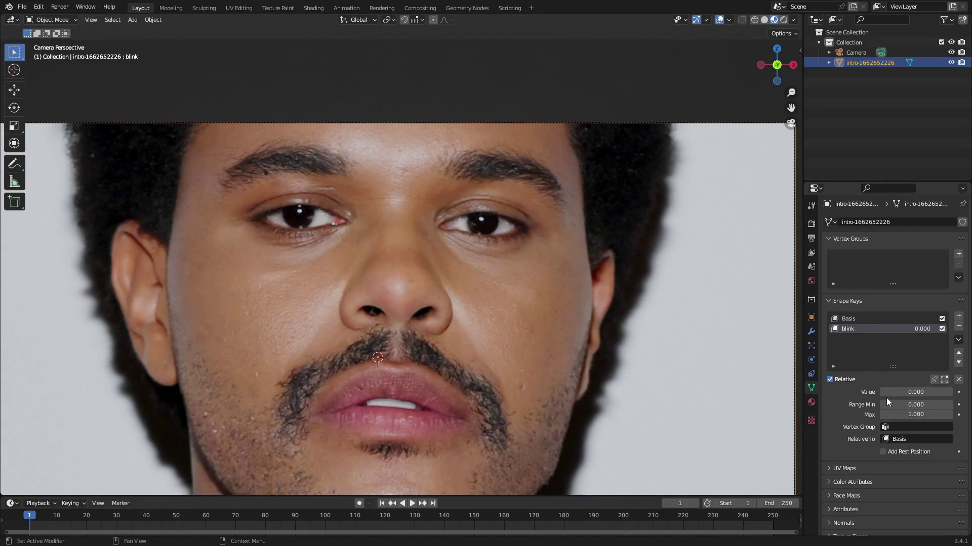
pyautogui.moveTo(886, 397)
pyautogui.mouseDown()
pyautogui.moveTo(952, 398)
pyautogui.moveTo(879, 397)
pyautogui.mouseUp()
# - Enlarge the timeline and keyframe the blink value at 0.000 on frame 0, with the frame range starting at 0
pyautogui.moveTo(319, 498); pyautogui.dragTo(320, 445)
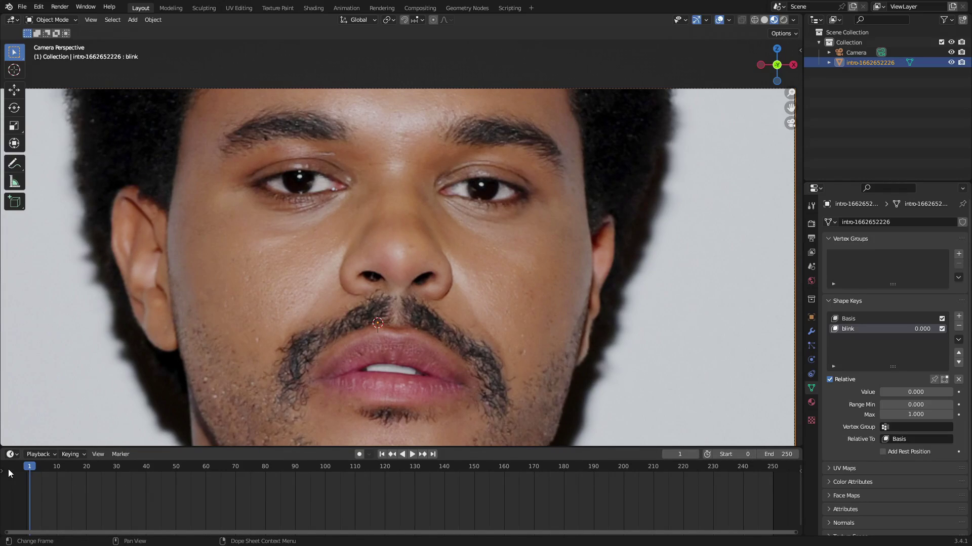
pyautogui.moveTo(28, 468); pyautogui.dragTo(26, 469)
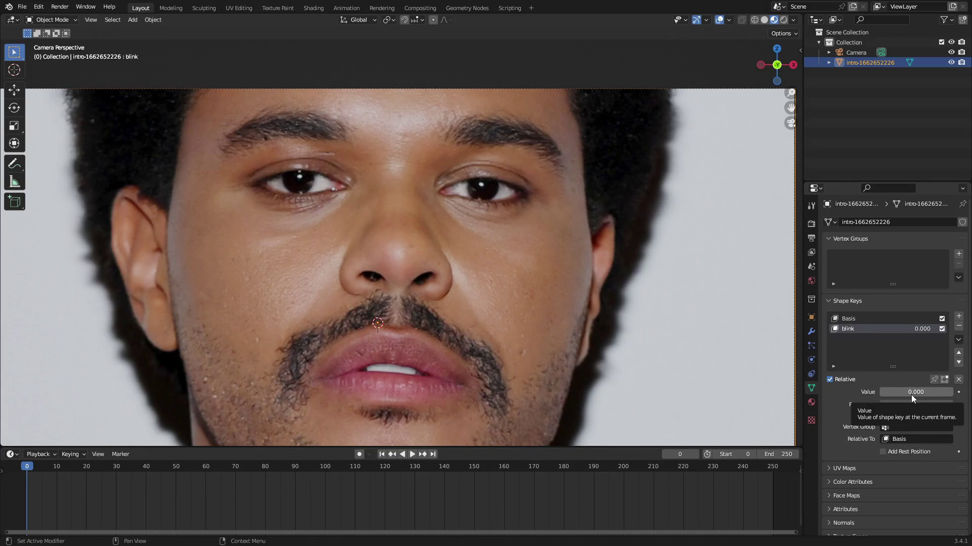
pyautogui.press('i')
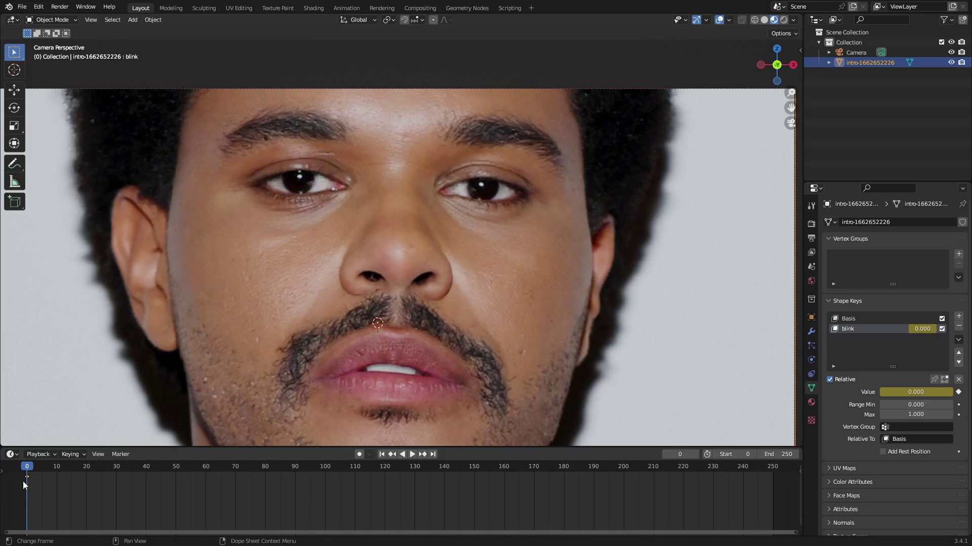
# - Keyframe the blink value at 1.000 on frame 8
pyautogui.press('space')
pyautogui.moveTo(37, 469); pyautogui.dragTo(46, 469)
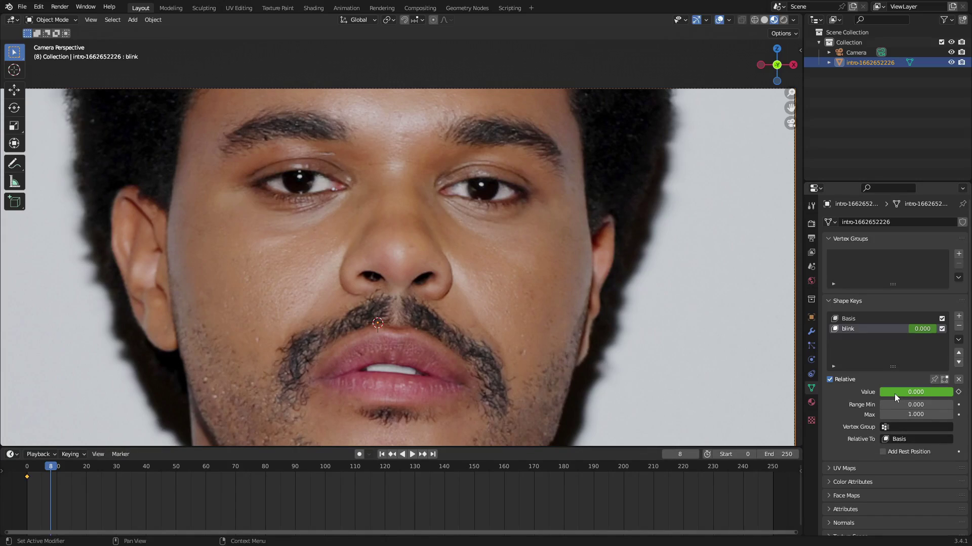
pyautogui.moveTo(898, 399); pyautogui.dragTo(952, 395)
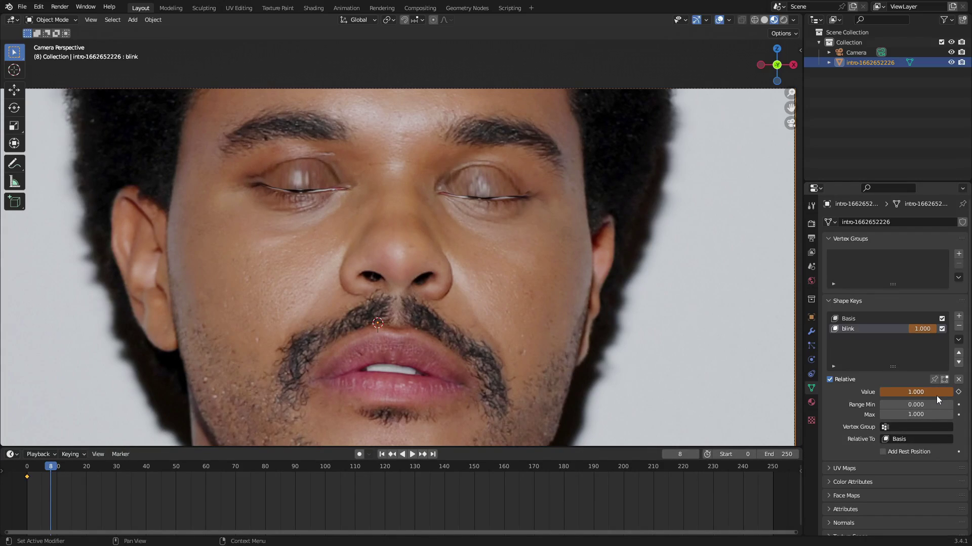
pyautogui.press('i')
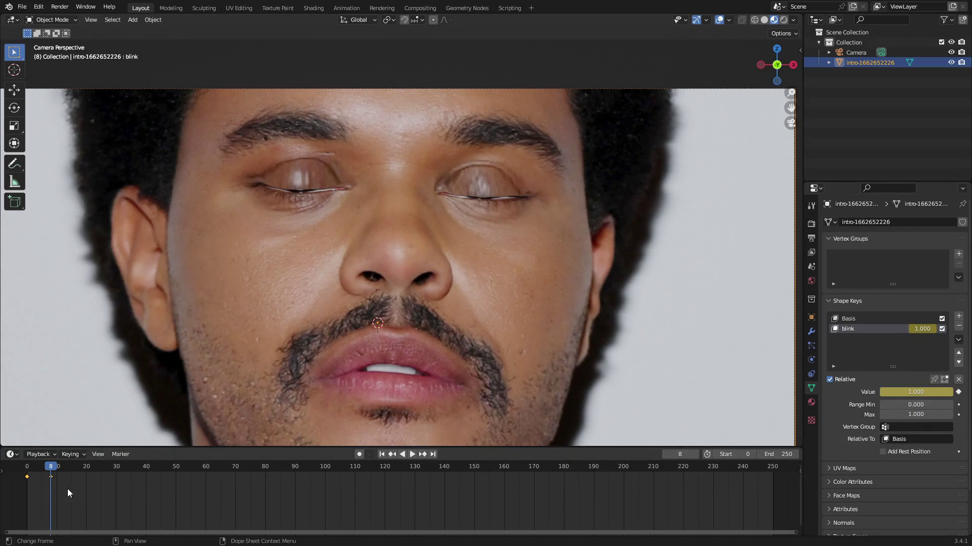
# - Keyframe the blink value back at 0.000 on frame 32
pyautogui.moveTo(89, 467); pyautogui.dragTo(123, 464)
pyautogui.moveTo(938, 391); pyautogui.dragTo(908, 394)
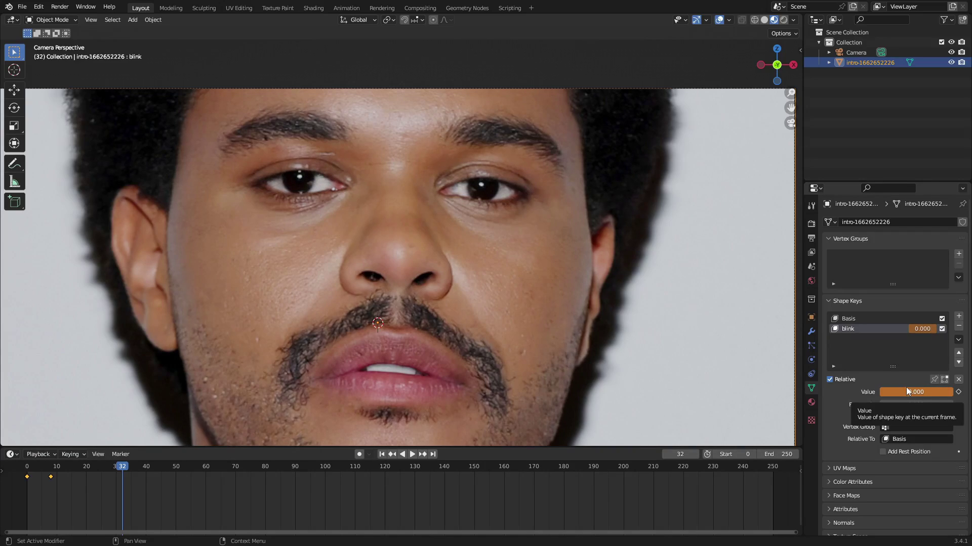
pyautogui.press('i')
# - Play the blink animation from the first frame and stop it to check the timing
pyautogui.click(383, 455)
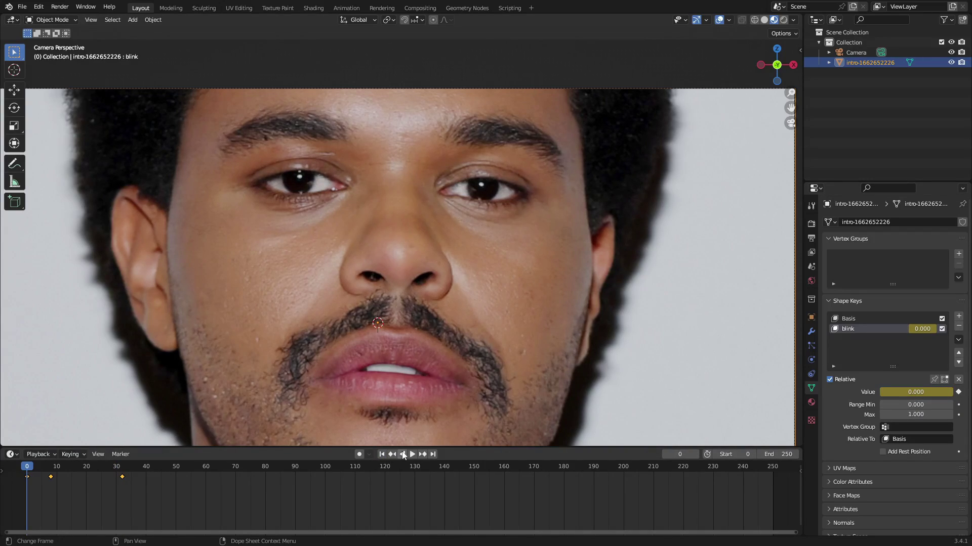
pyautogui.click(412, 454)
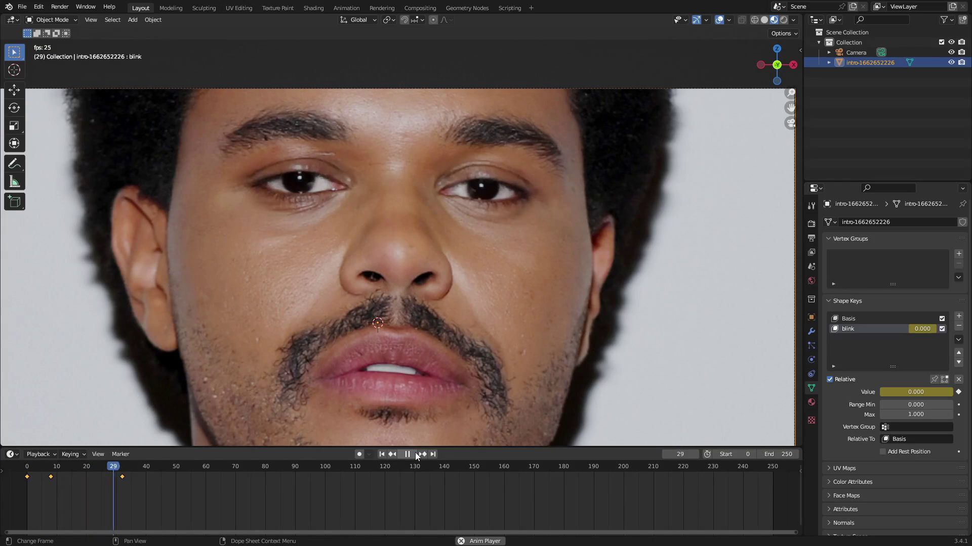
pyautogui.press('space')
pyautogui.moveTo(123, 491); pyautogui.dragTo(44, 481)
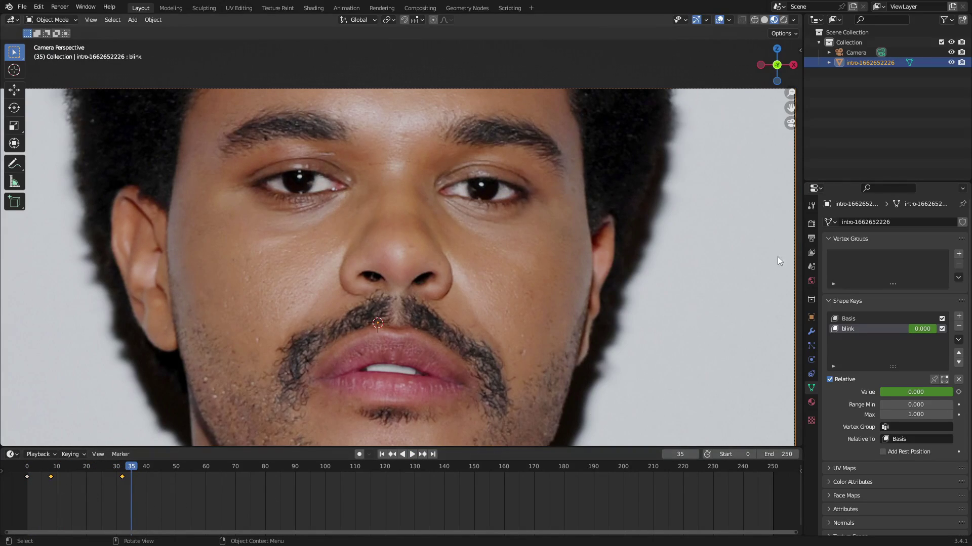
# - Set the scene's output frame rate to 60 fps
pyautogui.click(811, 237)
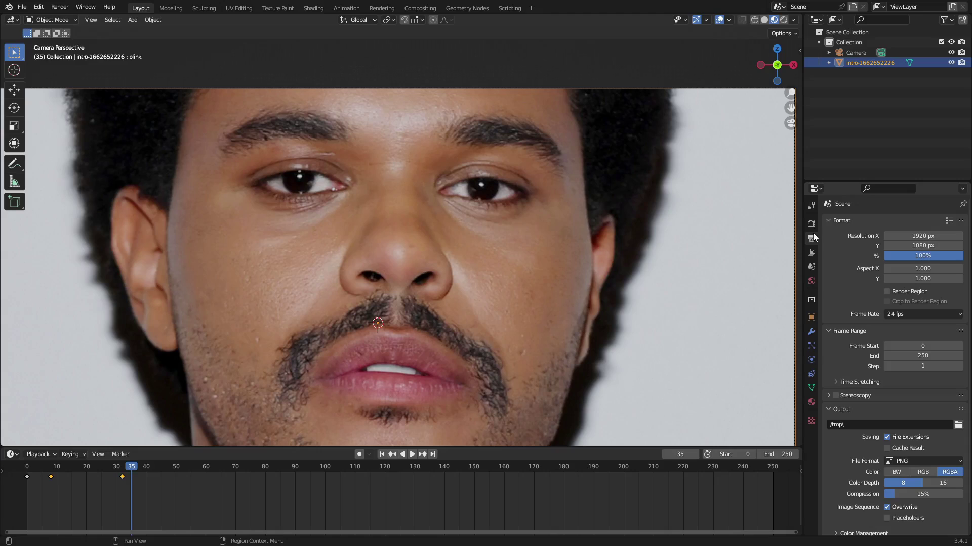
pyautogui.click(922, 317)
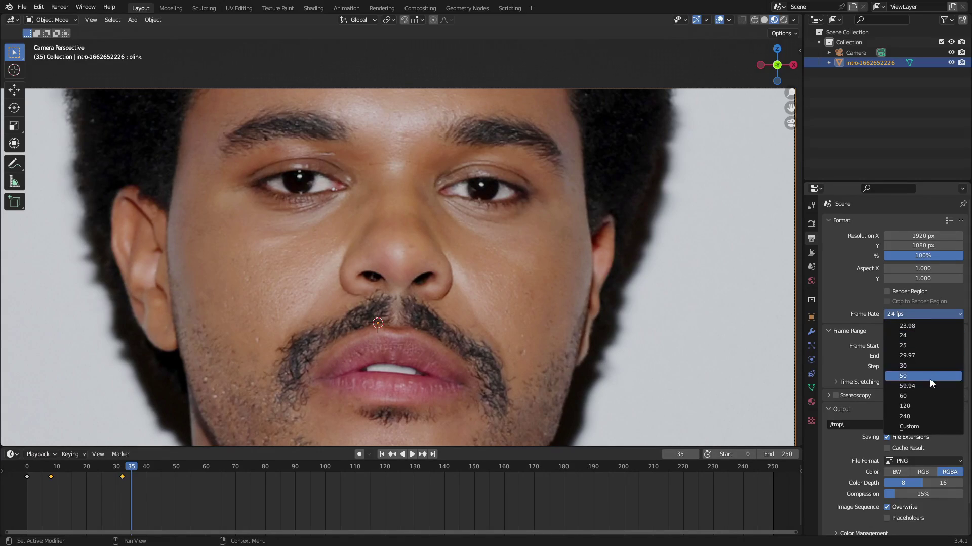
pyautogui.click(930, 397)
# - Play the blink animation from frame 0 at the new frame rate, viewing the whole face
pyautogui.click(382, 454)
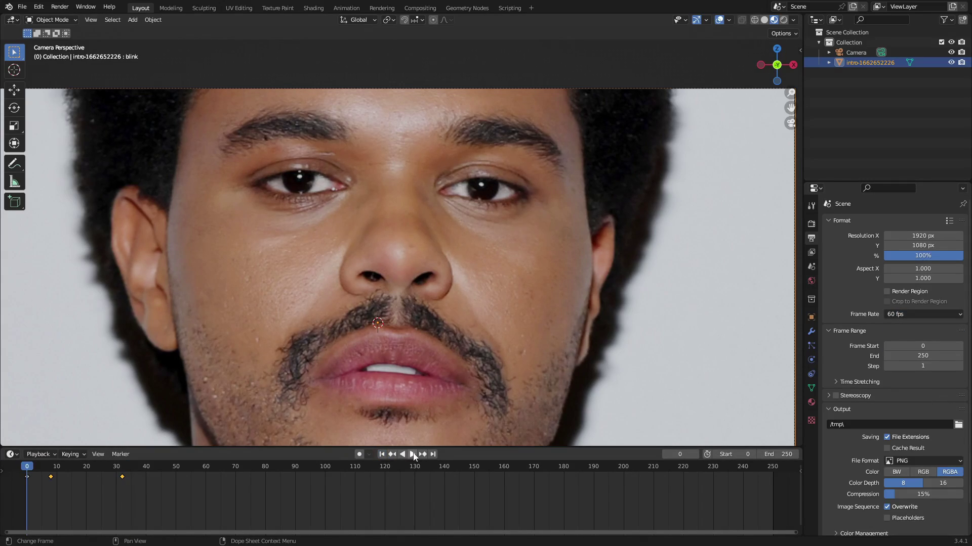
pyautogui.click(412, 455)
pyautogui.scroll(-2, 328, 479)
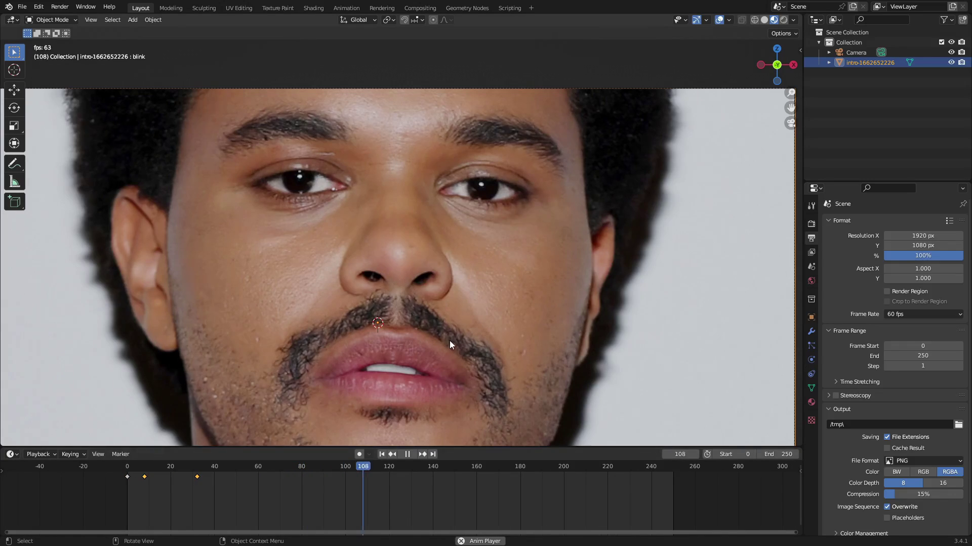
pyautogui.scroll(-3, 450, 341)
# - Switch the viewport to rendered shading and hide the overlays
pyautogui.click(783, 22)
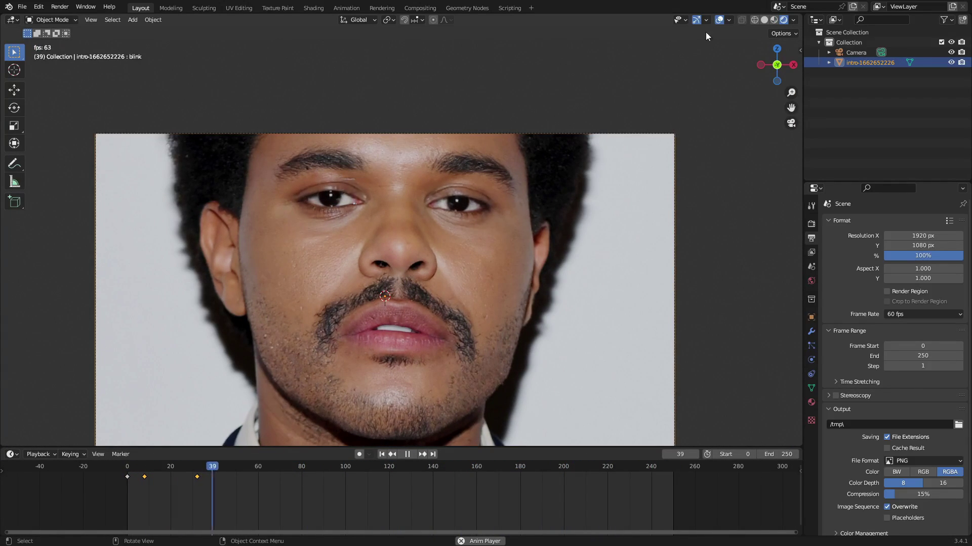
pyautogui.click(719, 20)
pyautogui.scroll(2, 413, 204)
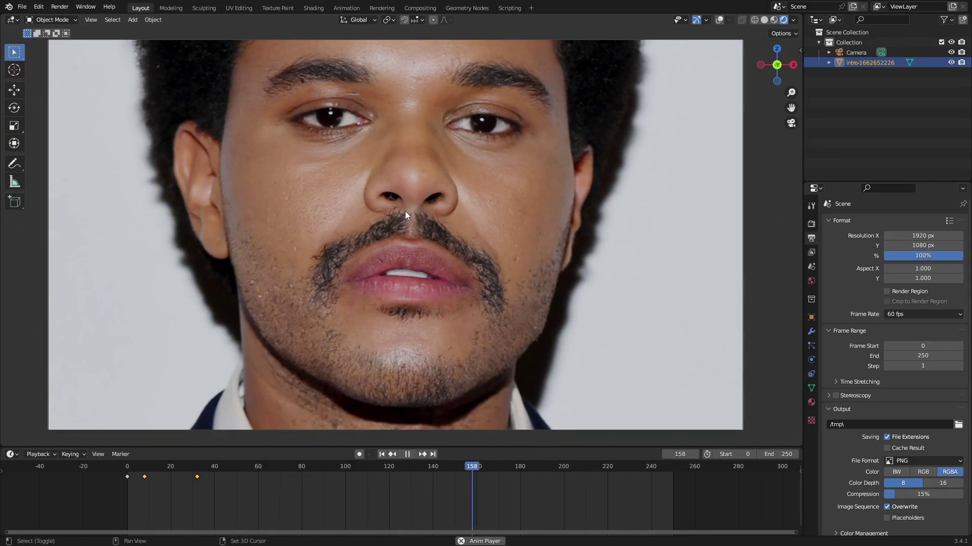
# - Move all three blink keyframes 20 frames later so the blink starts at frame 20, and replay the animation from the first frame
pyautogui.moveTo(231, 499); pyautogui.dragTo(110, 456)
pyautogui.press('g')
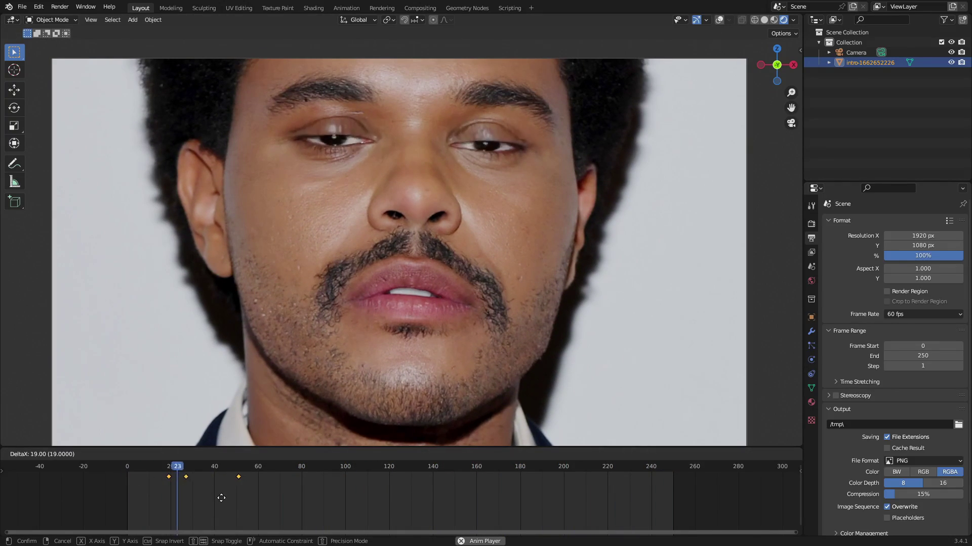
pyautogui.click(223, 497)
pyautogui.click(382, 455)
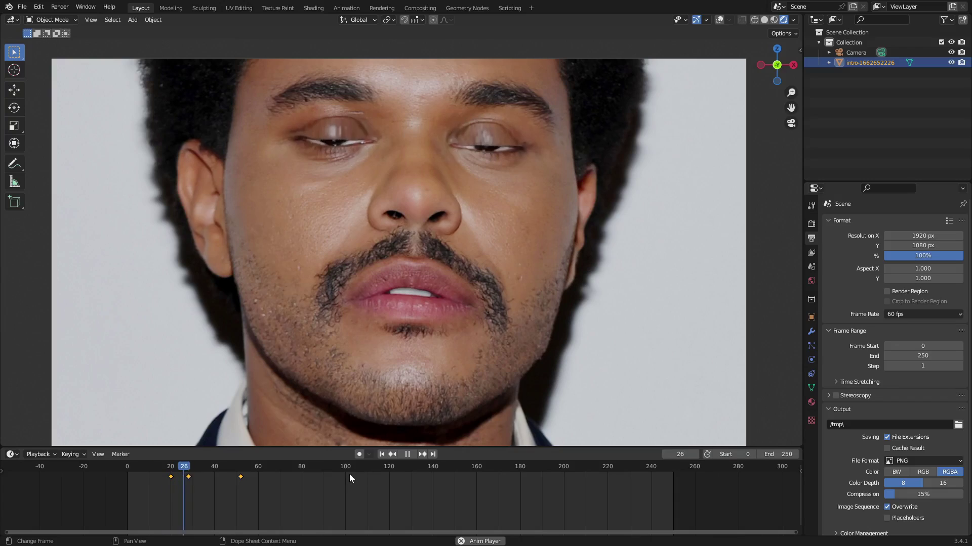
pyautogui.press('space')
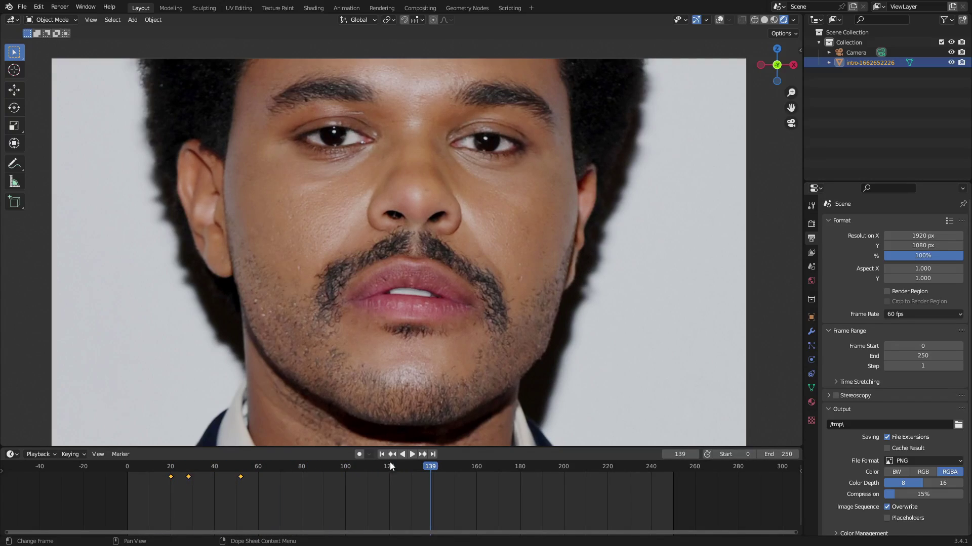
# - Duplicate the three blink keyframes so a second blink starts at about frame 157, and play the animation from the first frame
pyautogui.moveTo(334, 508)
pyautogui.mouseDown()
pyautogui.moveTo(130, 459)
pyautogui.moveTo(189, 467)
pyautogui.moveTo(152, 462)
pyautogui.mouseUp()
pyautogui.moveTo(334, 498); pyautogui.dragTo(146, 462)
pyautogui.hotkey('shift', 'd')
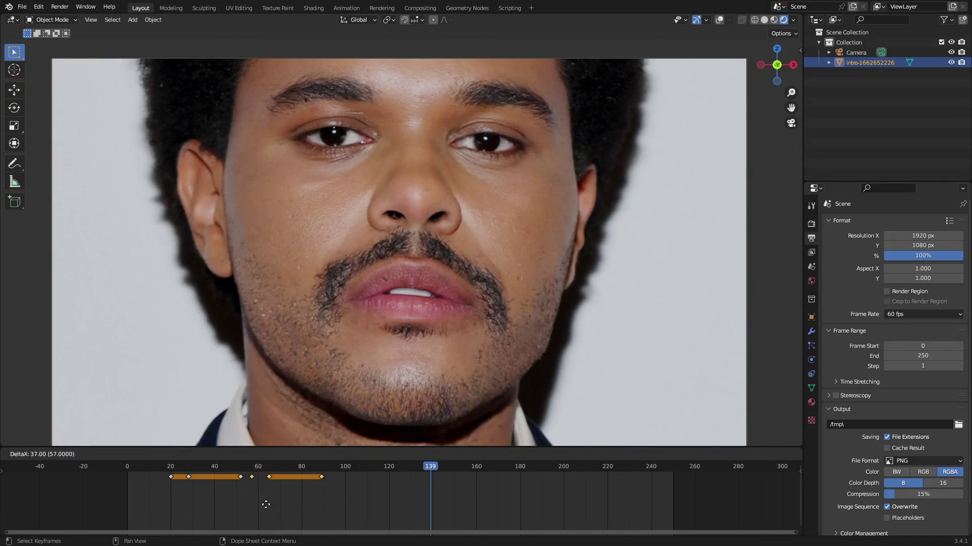
pyautogui.click(480, 505)
pyautogui.click(382, 456)
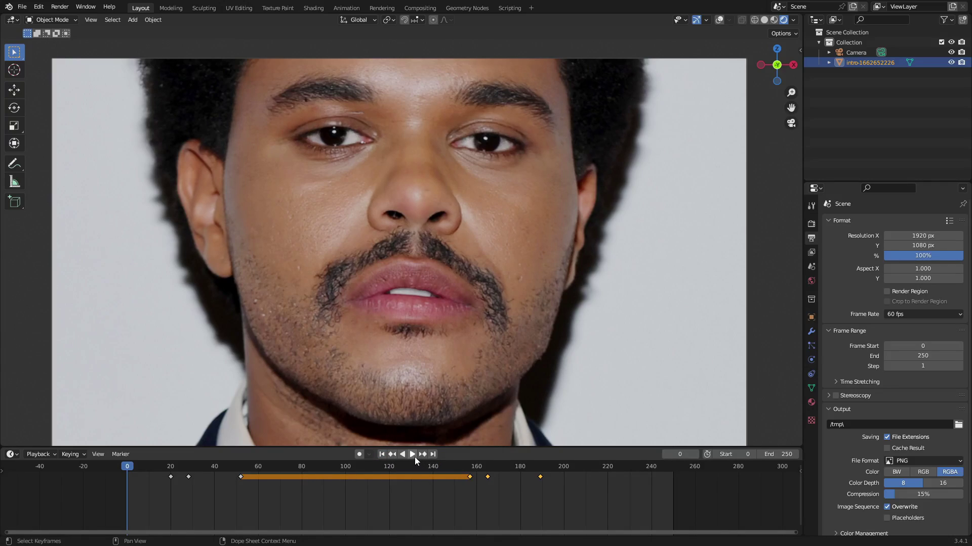
pyautogui.click(413, 454)
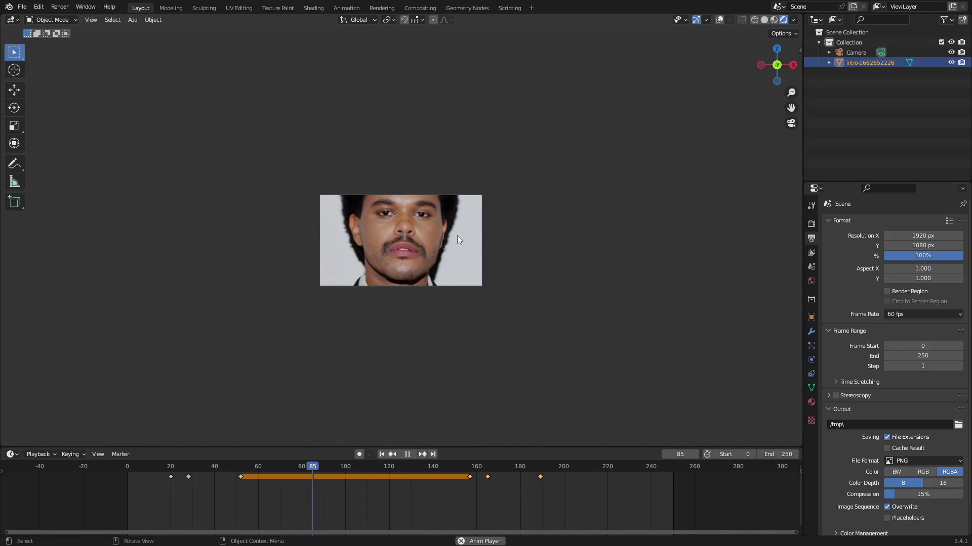
# - Turn off viewport denoising in the Eevee sampling settings and watch the playing blinks on the face up close
pyautogui.click(812, 224)
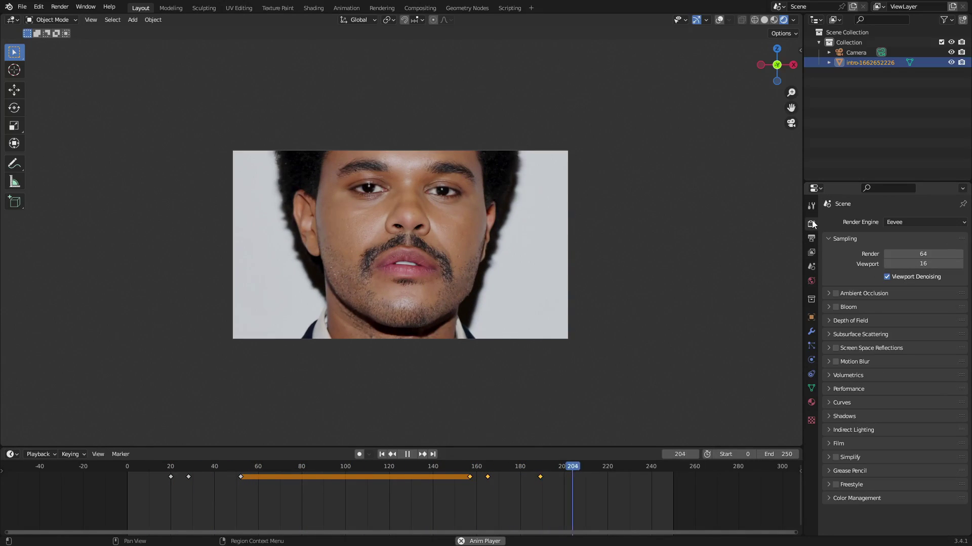
pyautogui.click(895, 276)
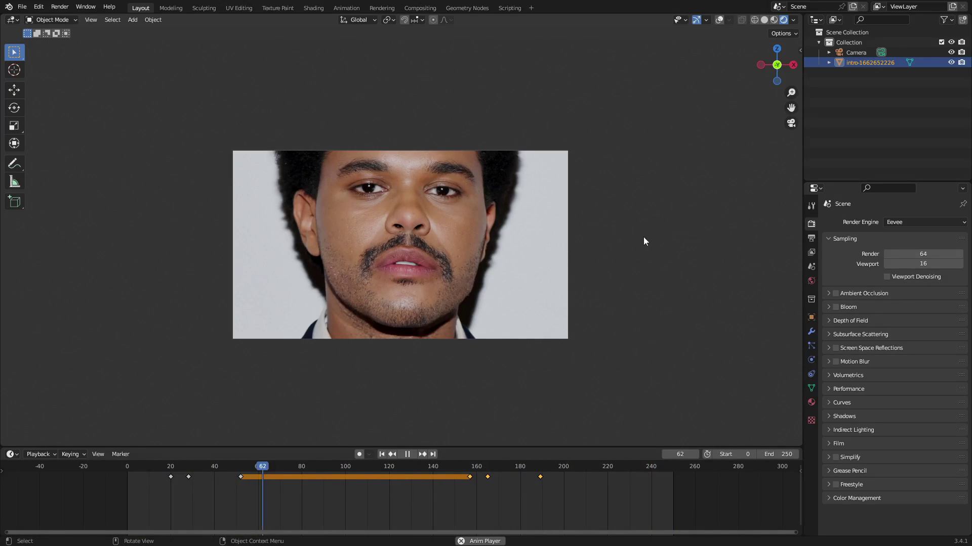
pyautogui.scroll(3, 640, 229)
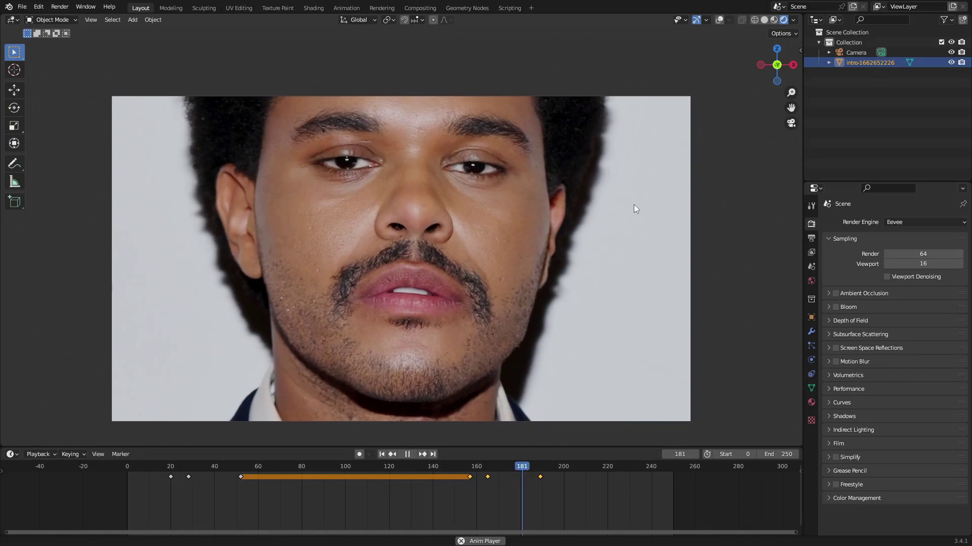
pyautogui.scroll(2, 633, 208)
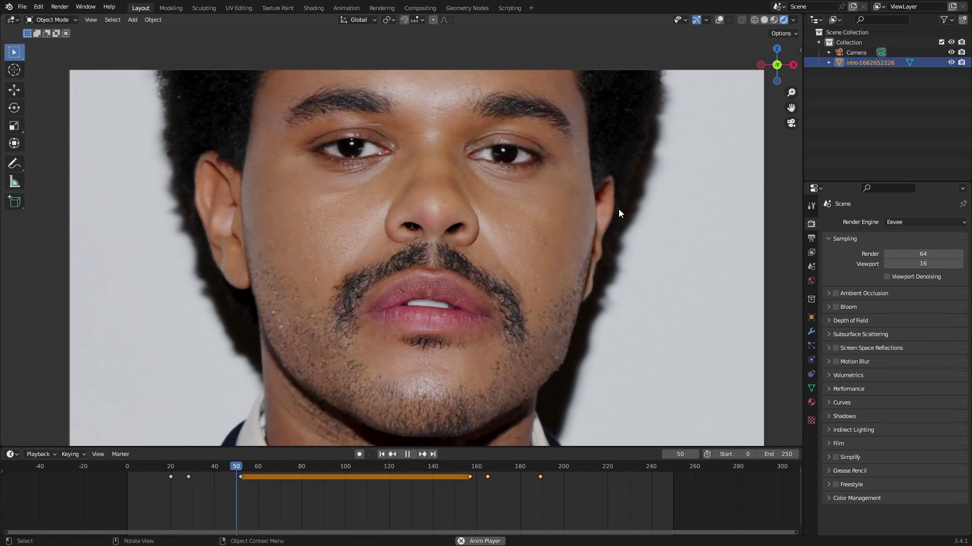